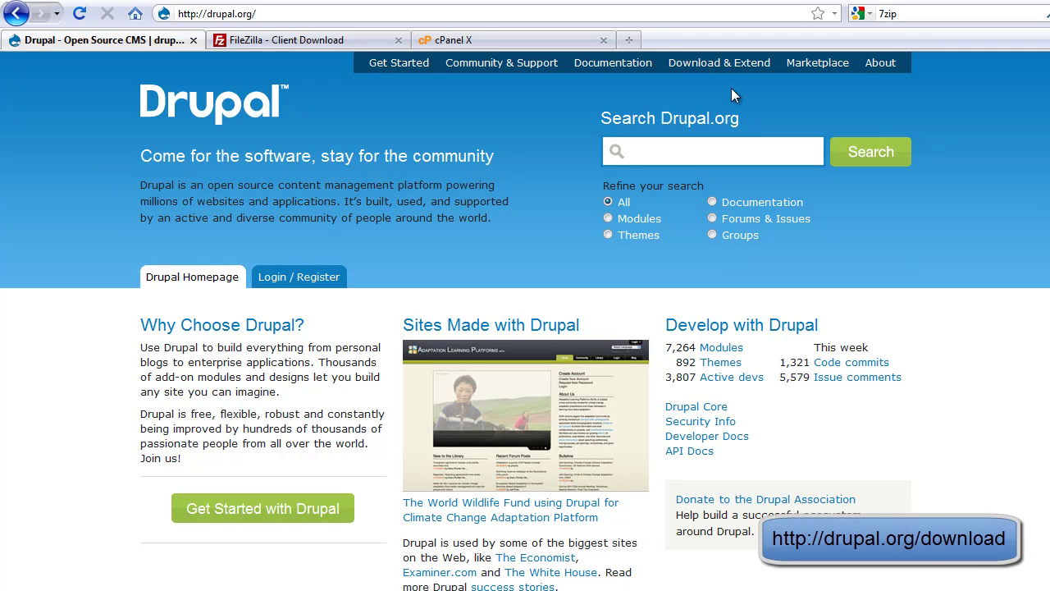
# - Download and save the Drupal 6.19 package (drupal-6.19.tar.gz) from Drupal.org
pyautogui.click(719, 66)
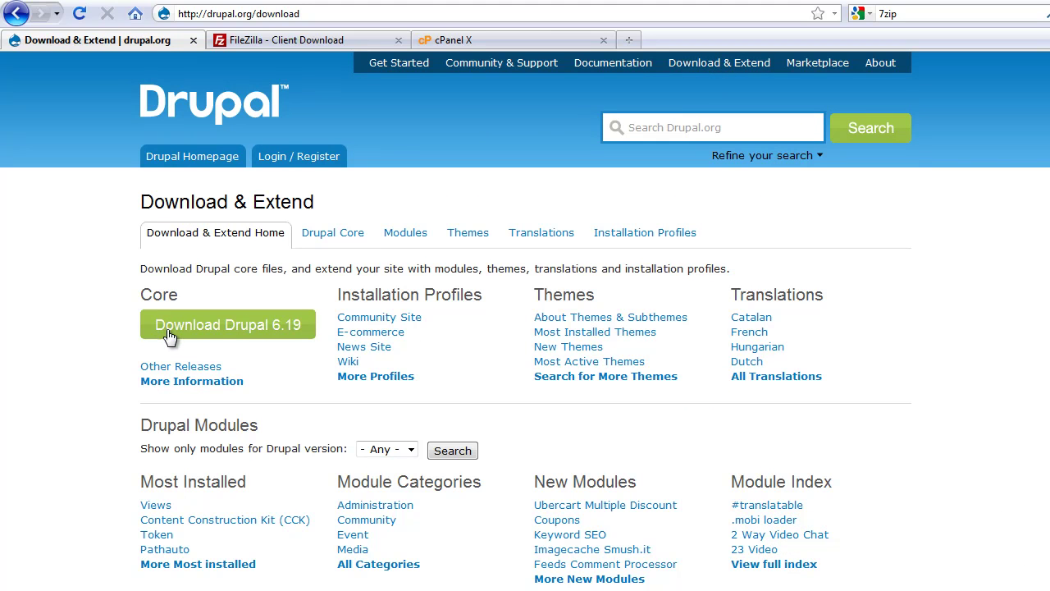
pyautogui.click(254, 333)
pyautogui.click(536, 357)
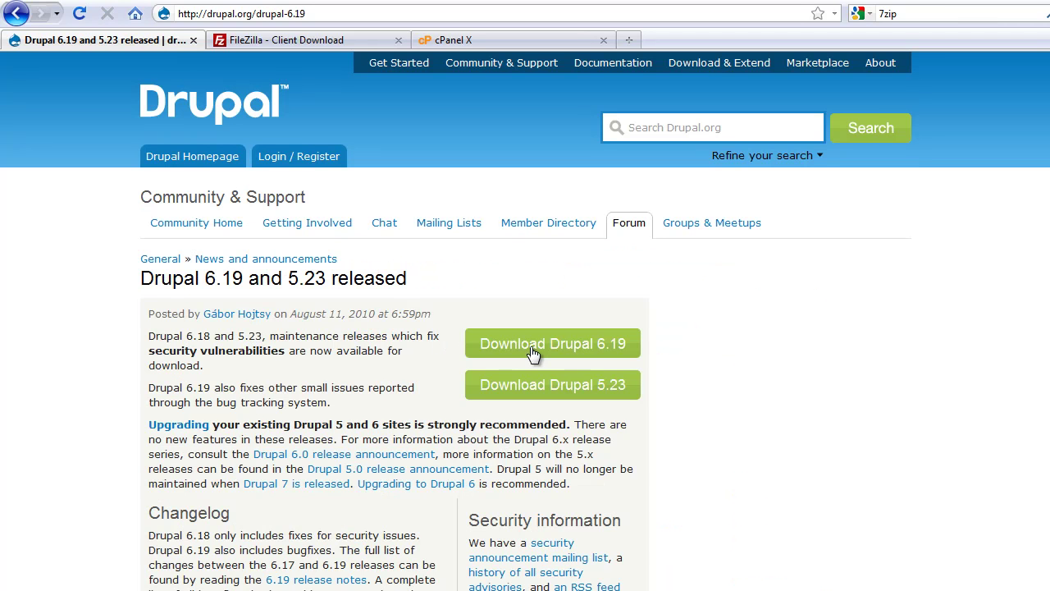
pyautogui.click(575, 480)
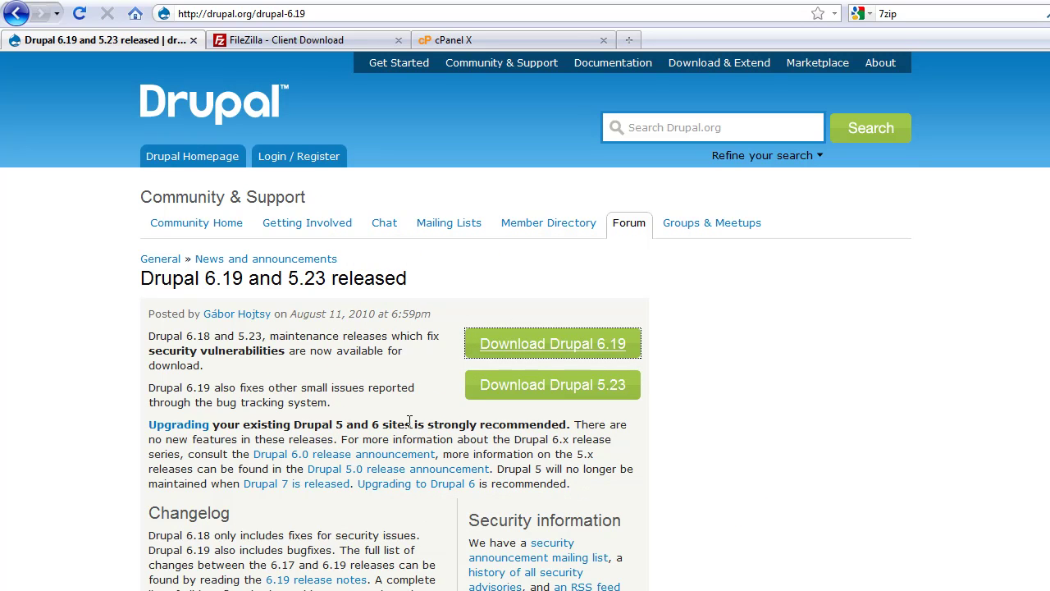
# - Switch to the FileZilla client download page
pyautogui.click(329, 39)
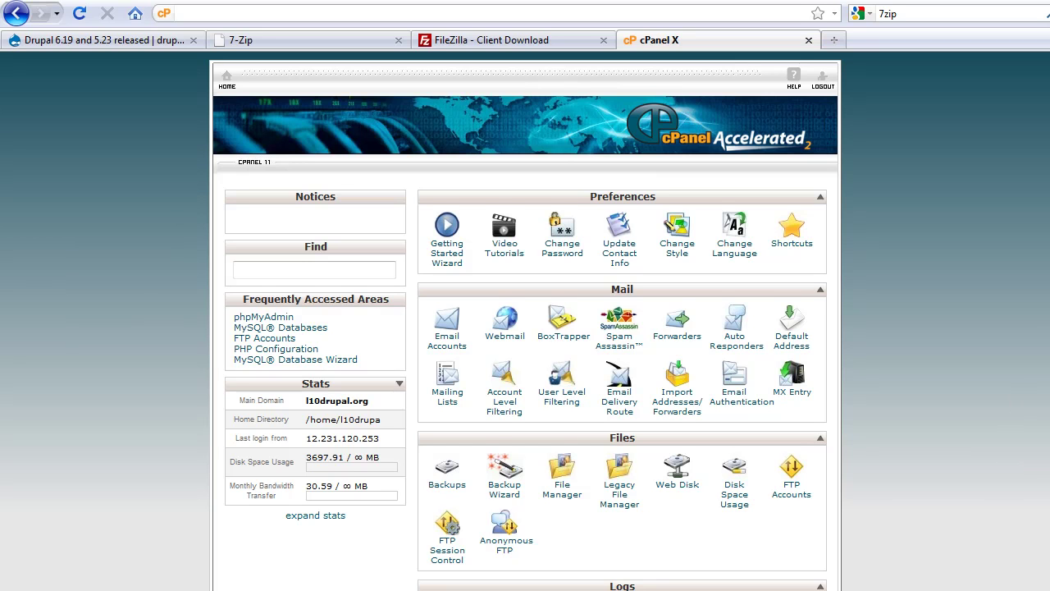
# - In MySQL Databases, enter demodata as the new database name
pyautogui.scroll(-1, 525, 320)
pyautogui.scroll(-2, 526, 320)
pyautogui.scroll(-2, 525, 320)
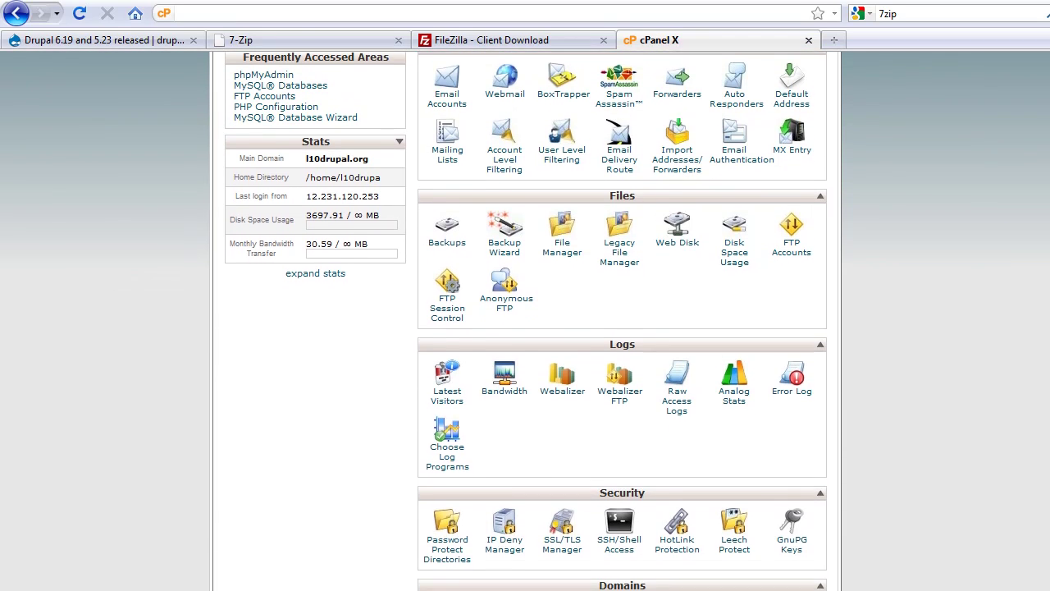
pyautogui.scroll(-3, 525, 320)
pyautogui.scroll(-2, 534, 566)
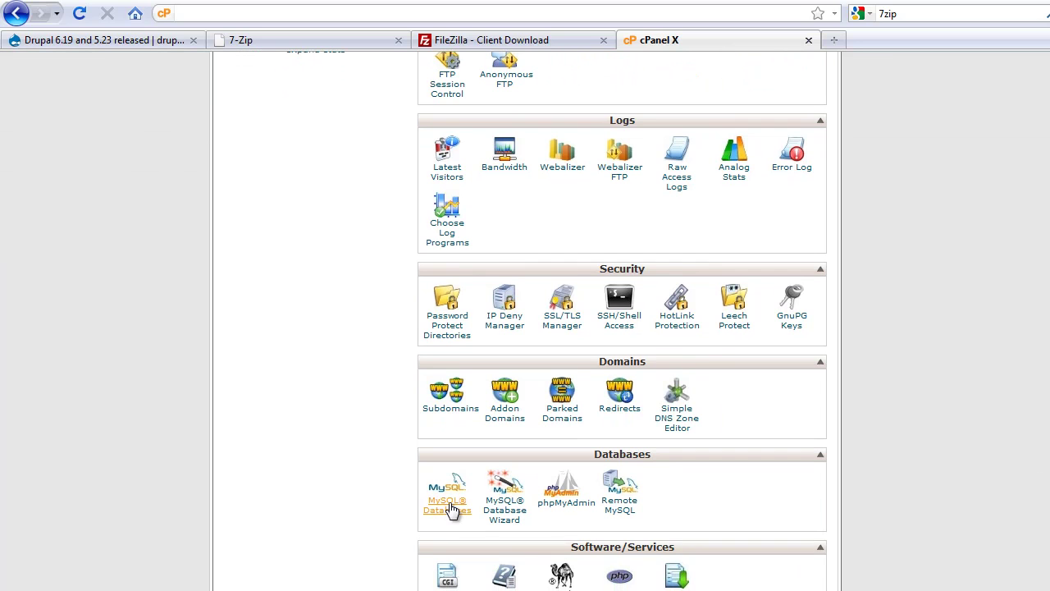
pyautogui.click(450, 508)
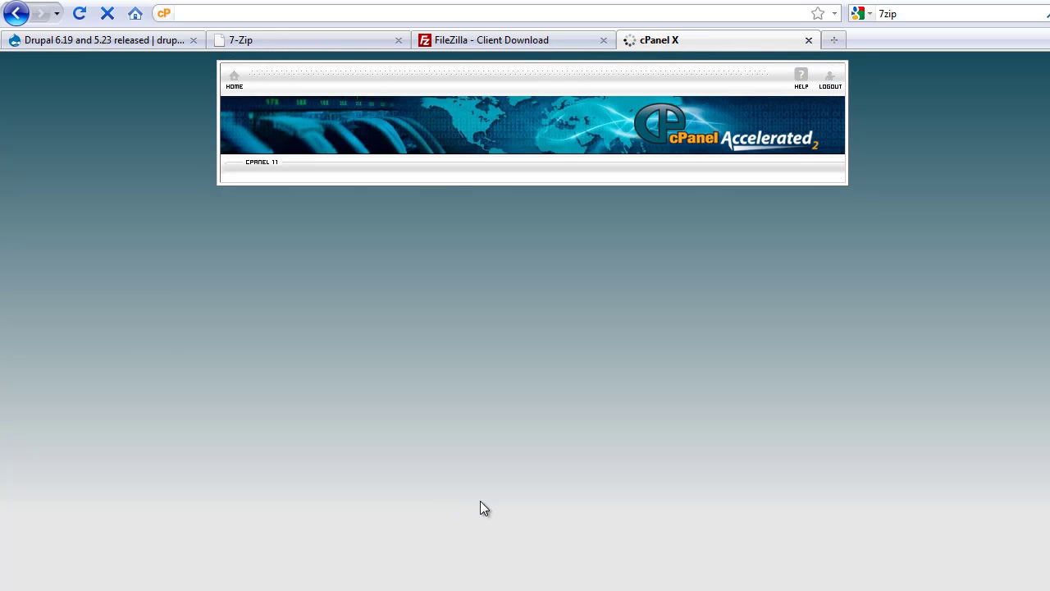
pyautogui.scroll(-2, 472, 497)
pyautogui.scroll(-1, 492, 497)
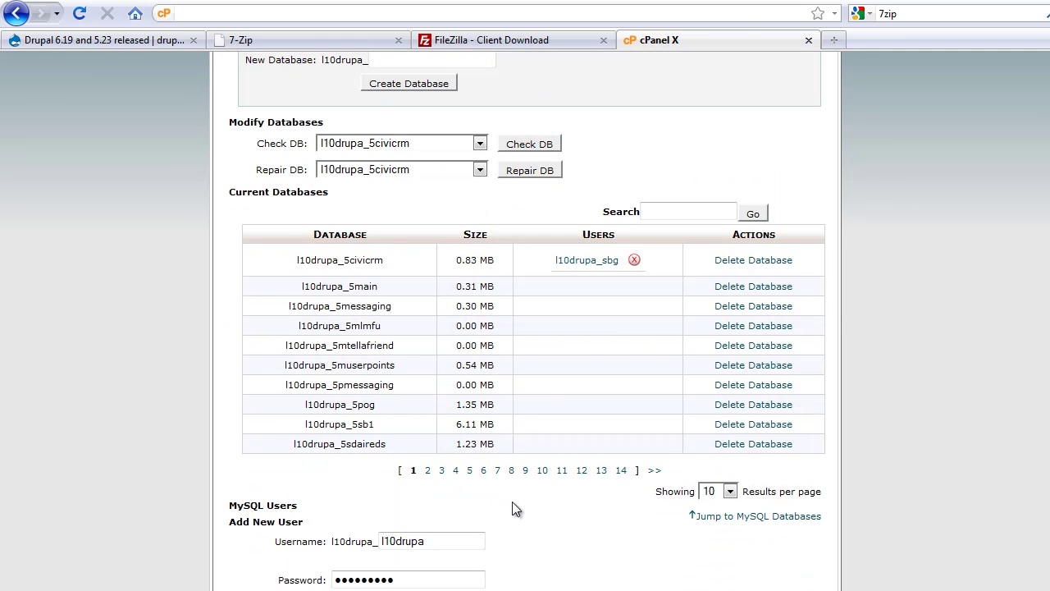
pyautogui.scroll(3, 512, 509)
pyautogui.click(477, 289)
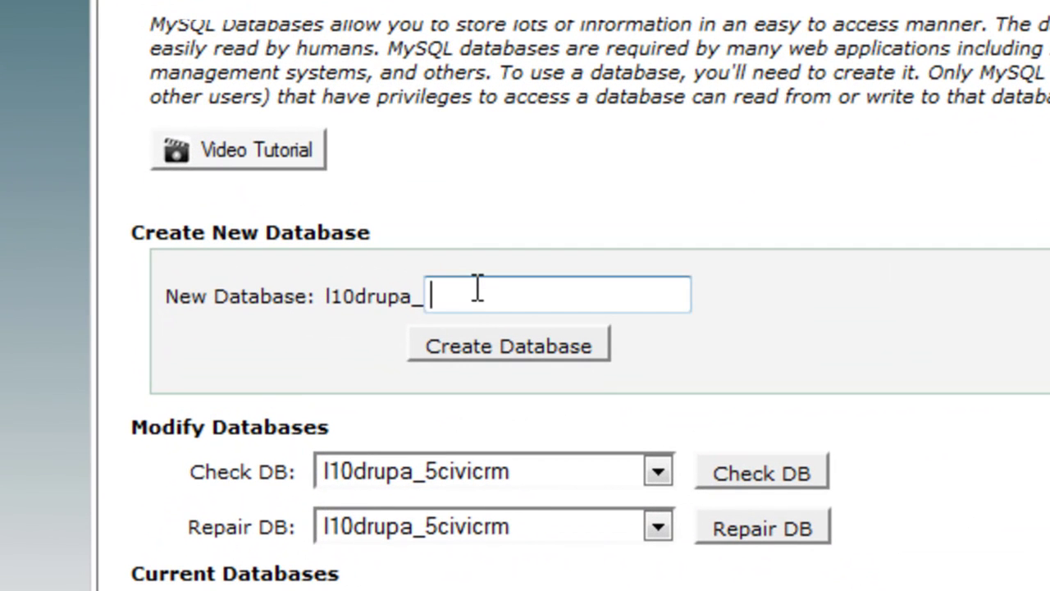
pyautogui.write('dem')
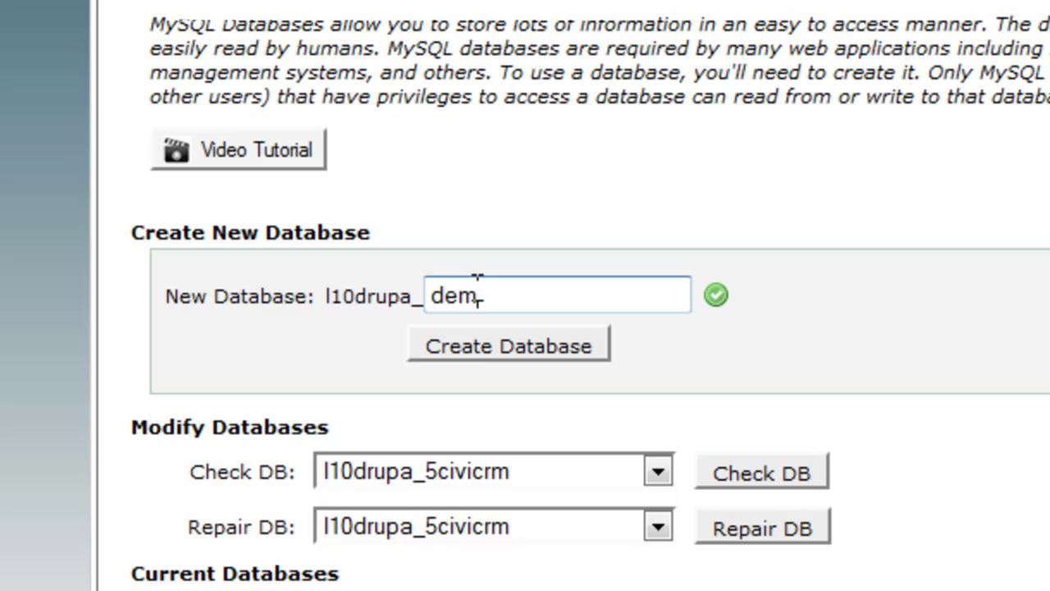
pyautogui.write('odata')
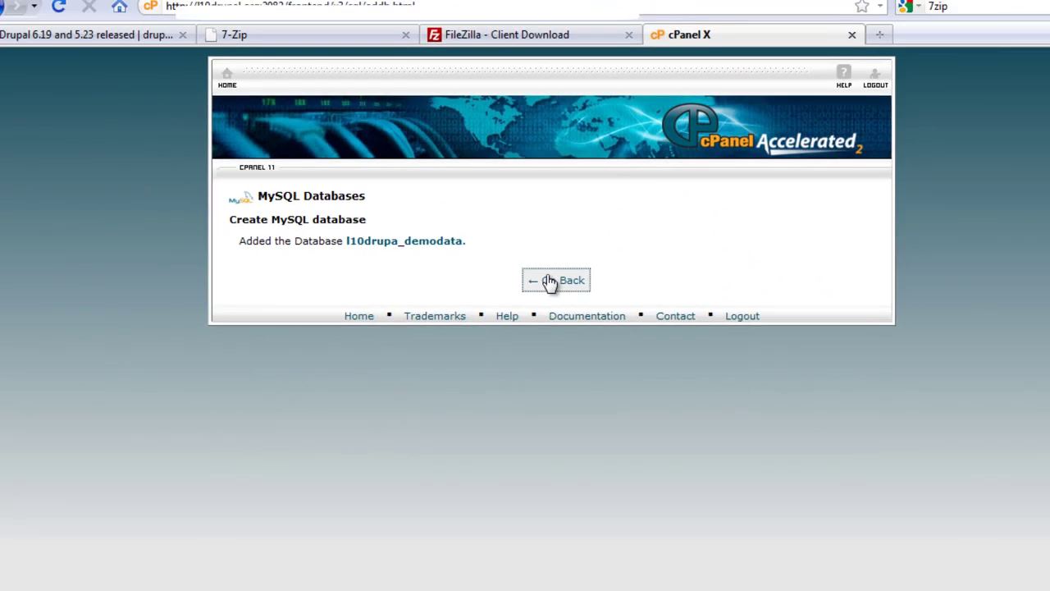
# - Return to MySQL Databases and look through the existing MySQL users list
pyautogui.click(550, 283)
pyautogui.scroll(-3, 505, 362)
pyautogui.scroll(-2, 510, 355)
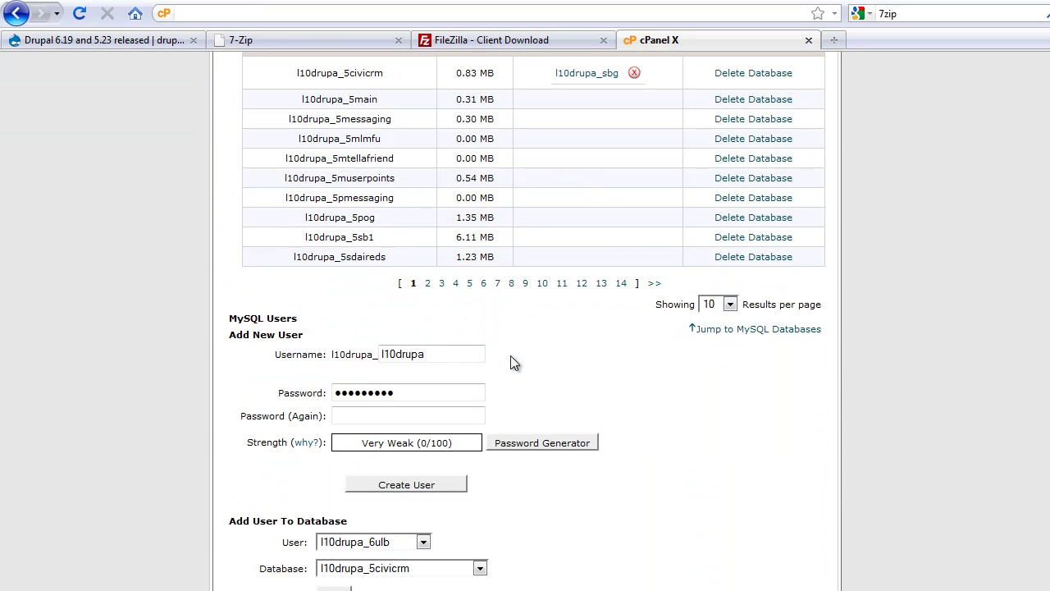
pyautogui.click(466, 393)
pyautogui.scroll(-1, 508, 474)
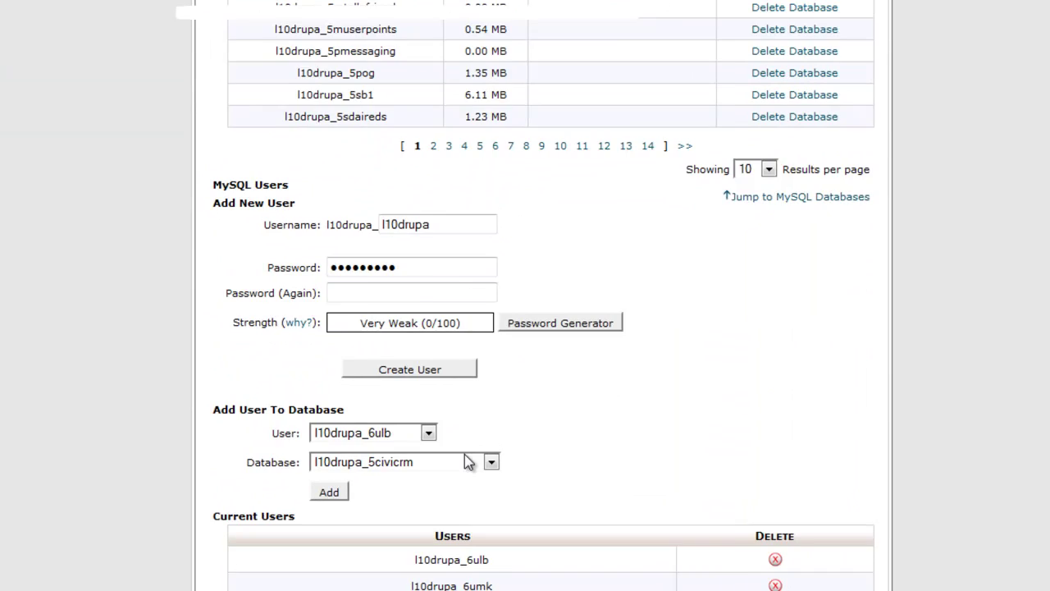
pyautogui.click(446, 378)
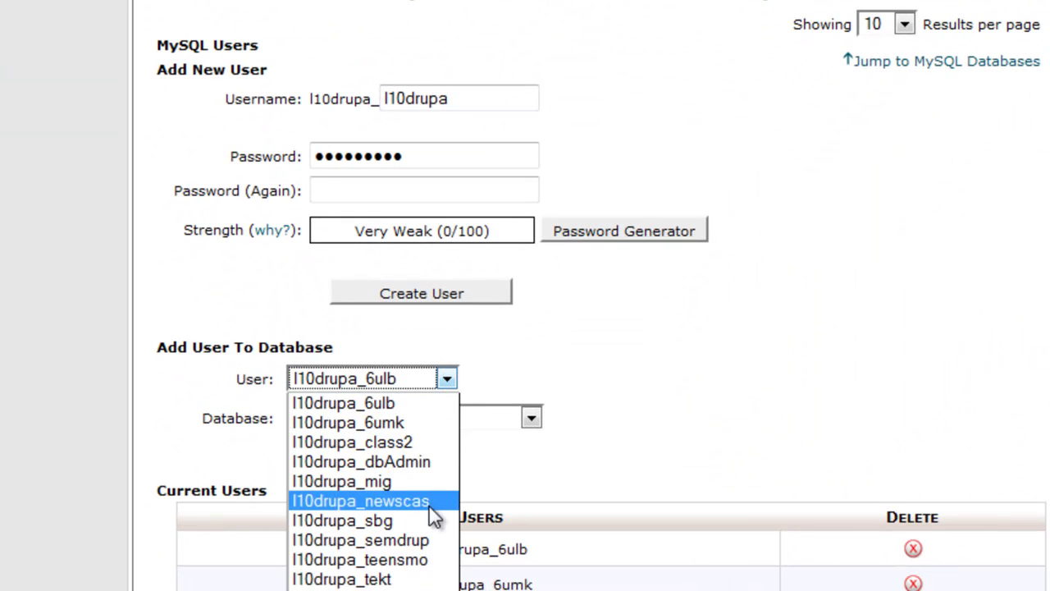
pyautogui.click(684, 369)
pyautogui.scroll(-6, 677, 378)
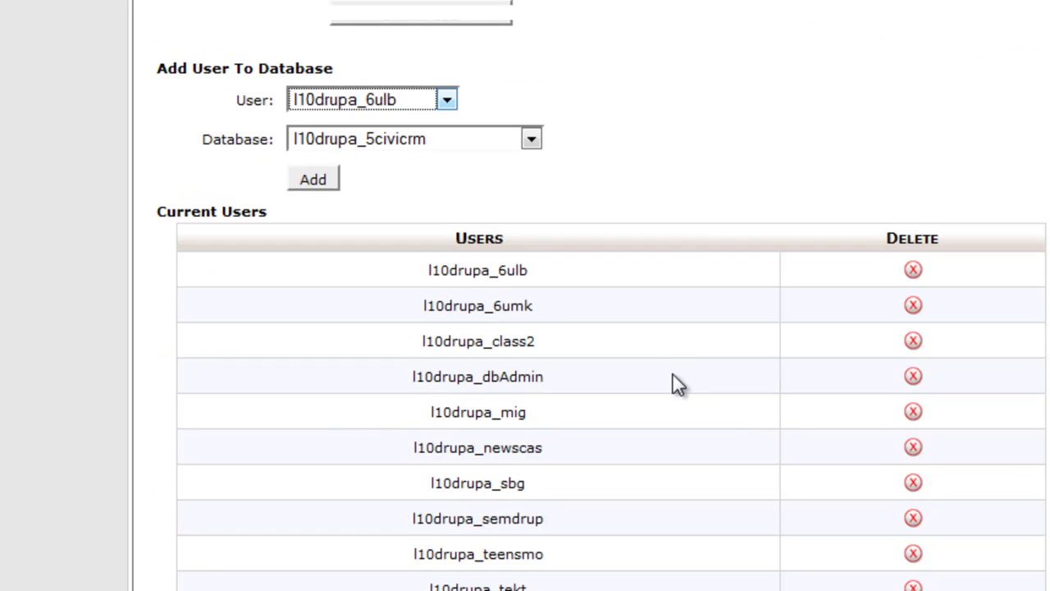
pyautogui.scroll(3, 672, 377)
pyautogui.scroll(3, 668, 382)
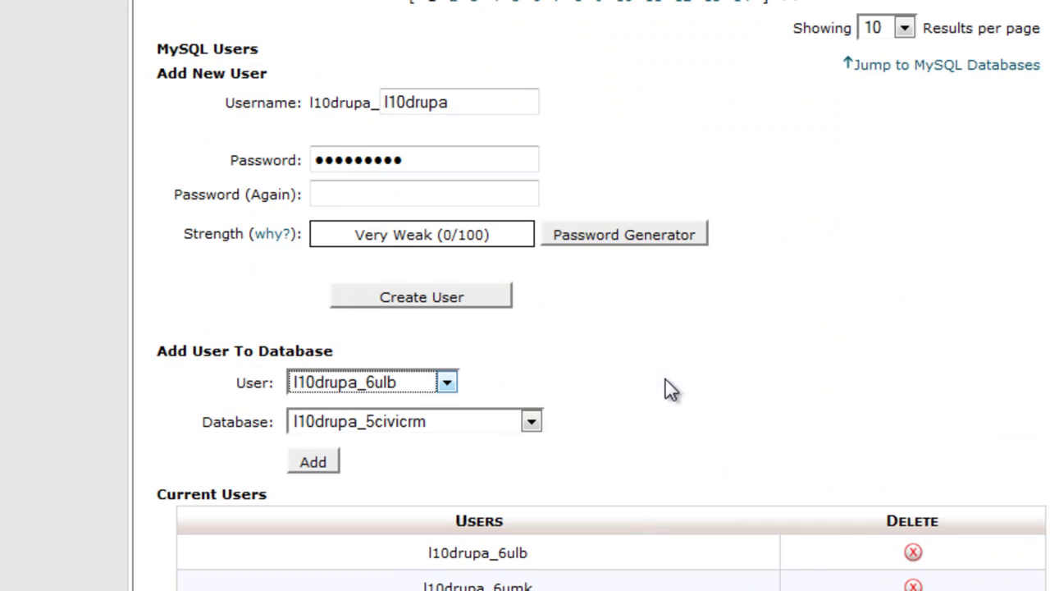
# - Create MySQL user demo with a password entered and confirmed
pyautogui.click(467, 101)
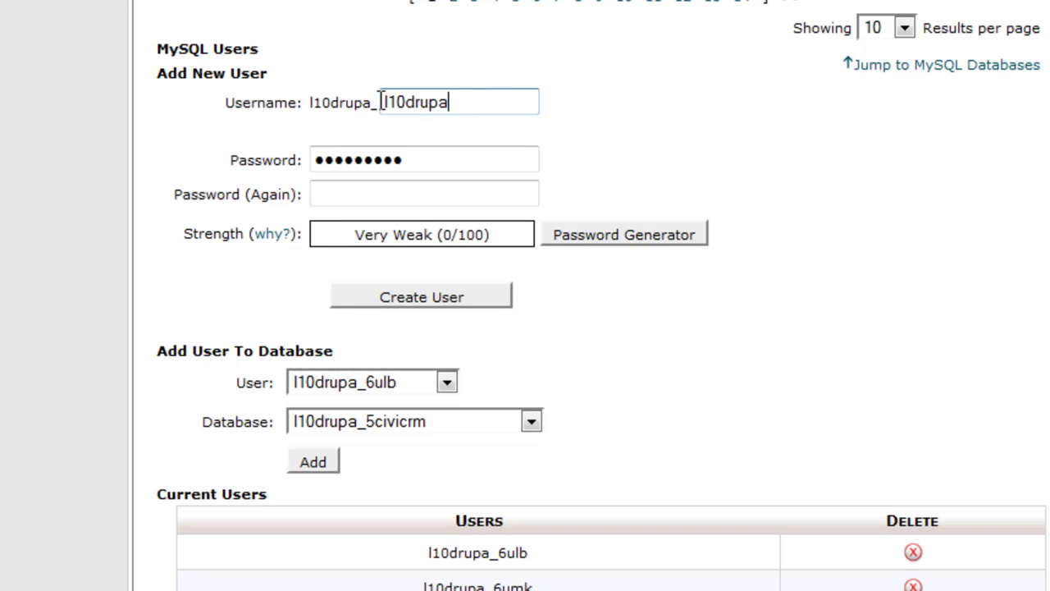
pyautogui.moveTo(381, 101); pyautogui.dragTo(586, 117)
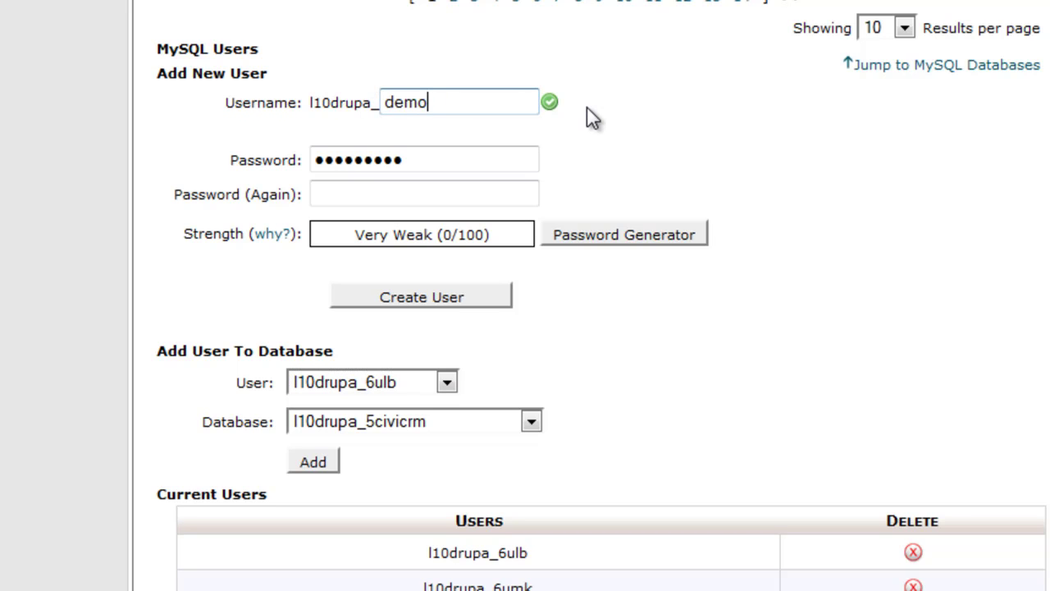
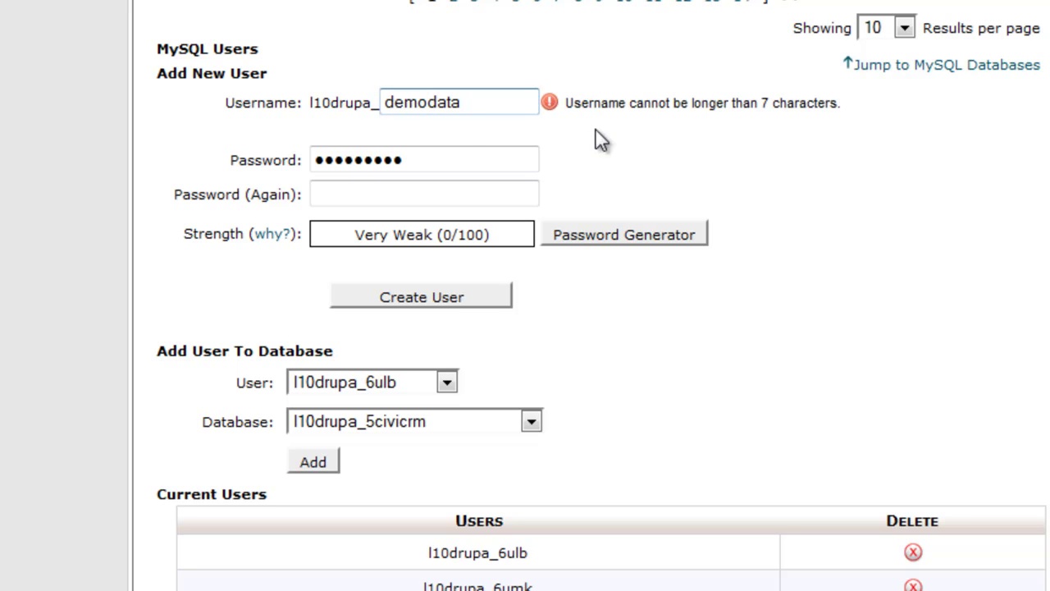
pyautogui.moveTo(474, 102); pyautogui.dragTo(427, 102)
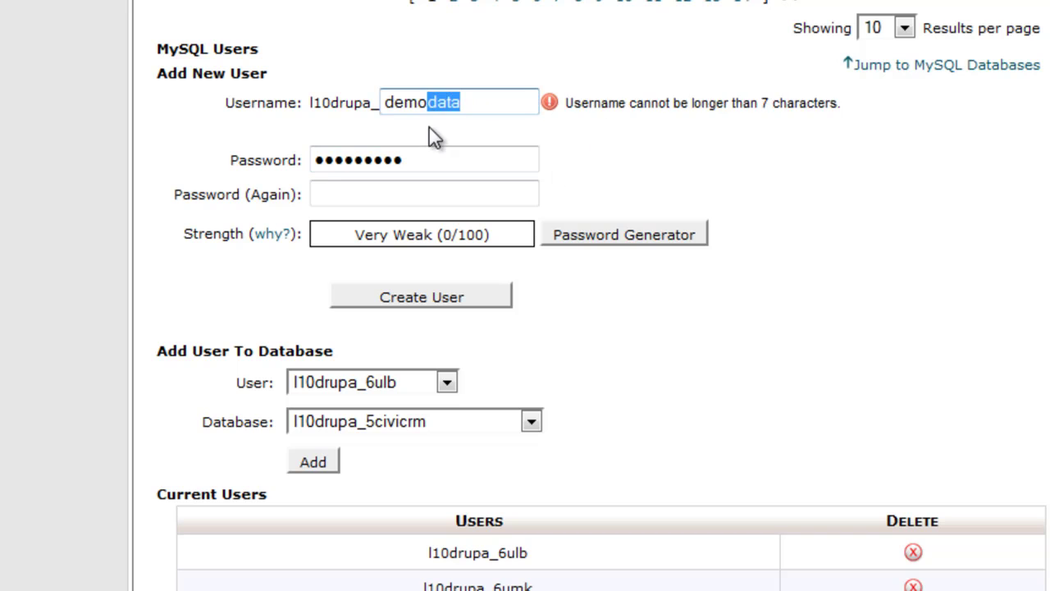
pyautogui.press('BackSpace')
pyautogui.moveTo(452, 159); pyautogui.dragTo(251, 168)
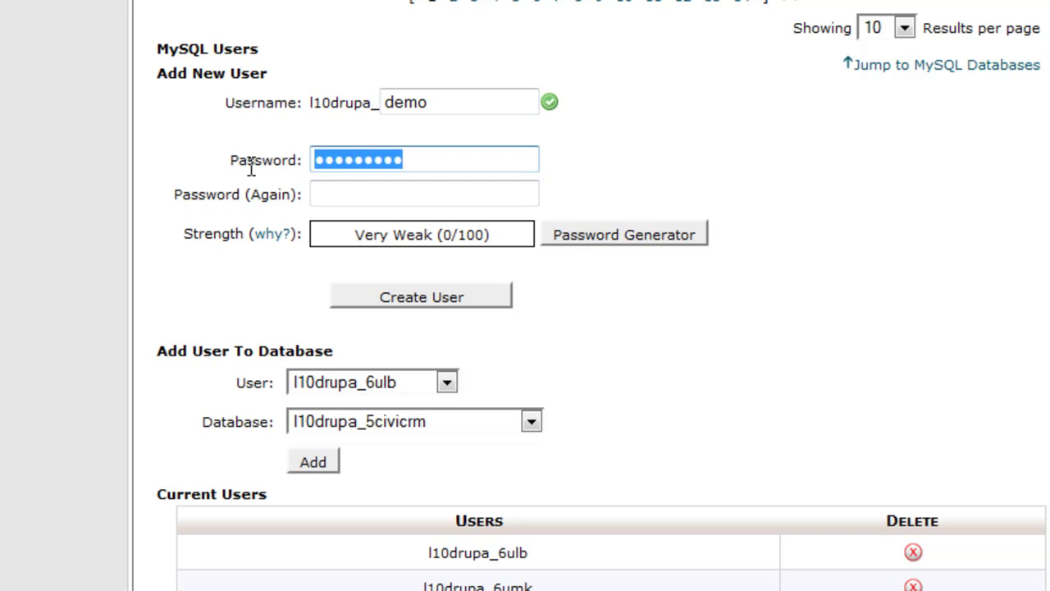
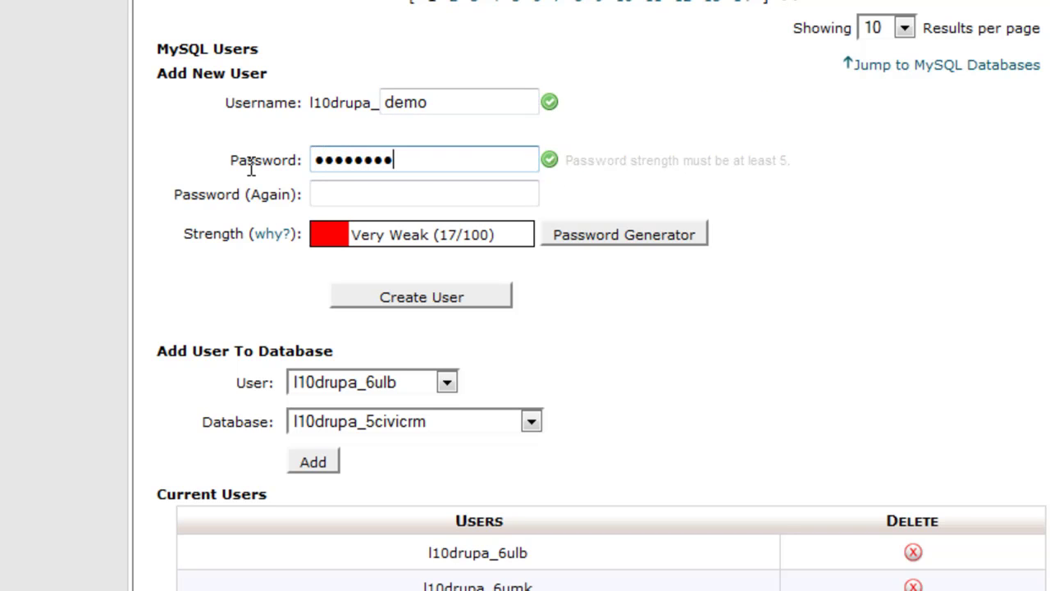
pyautogui.click(374, 197)
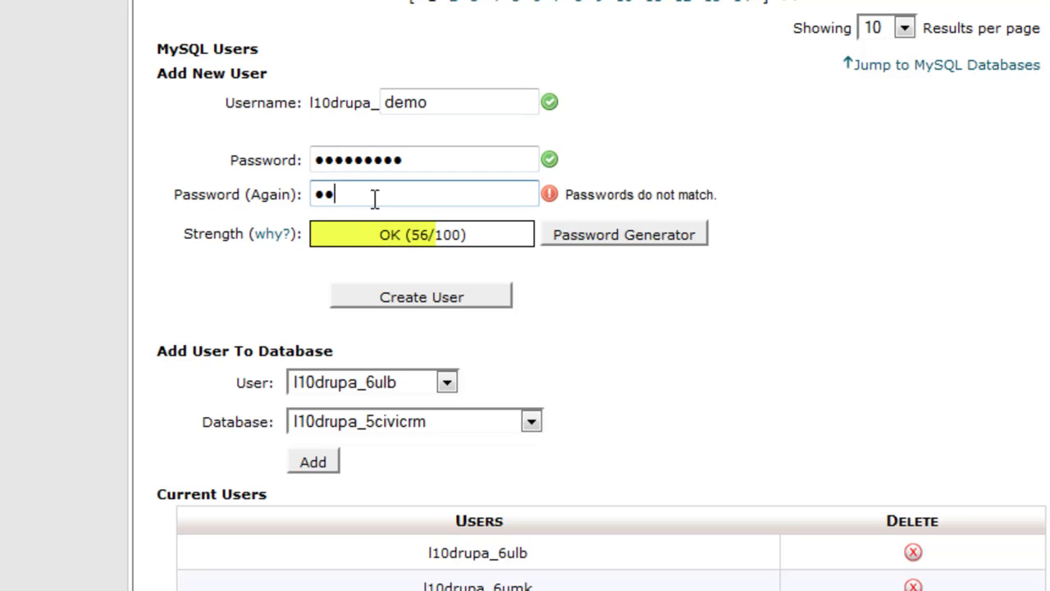
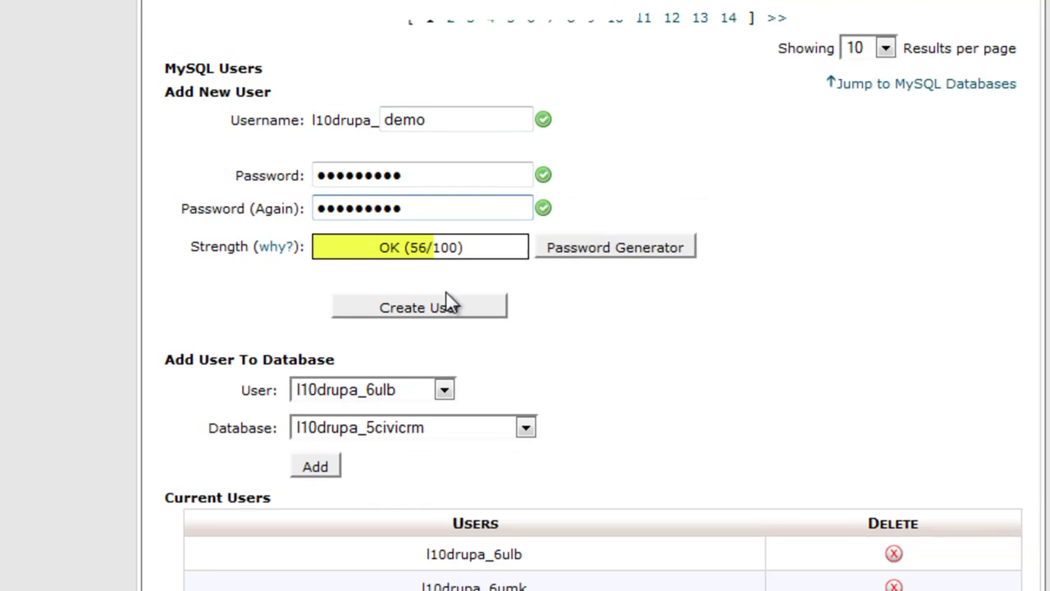
pyautogui.click(449, 305)
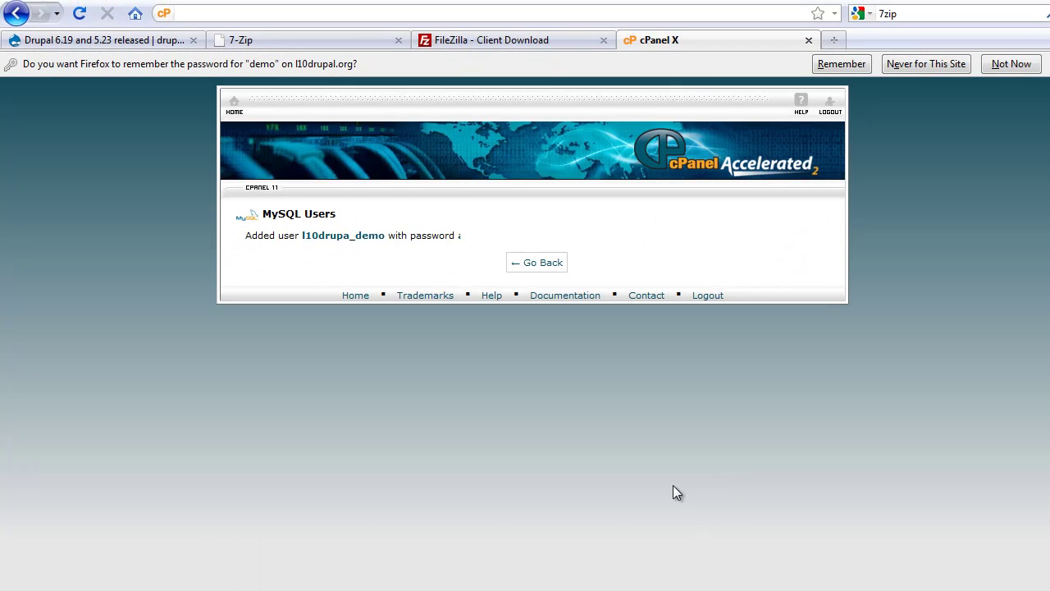
# - Add user l10drupa_demo to database l10drupa_demodata with ALL PRIVILEGES
pyautogui.click(535, 264)
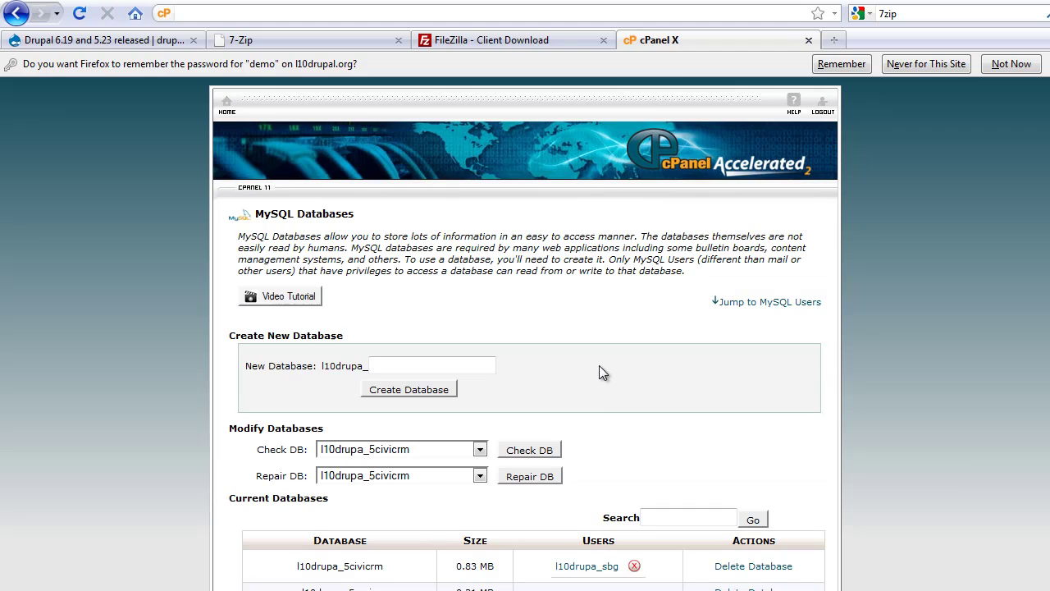
pyautogui.scroll(-5, 599, 365)
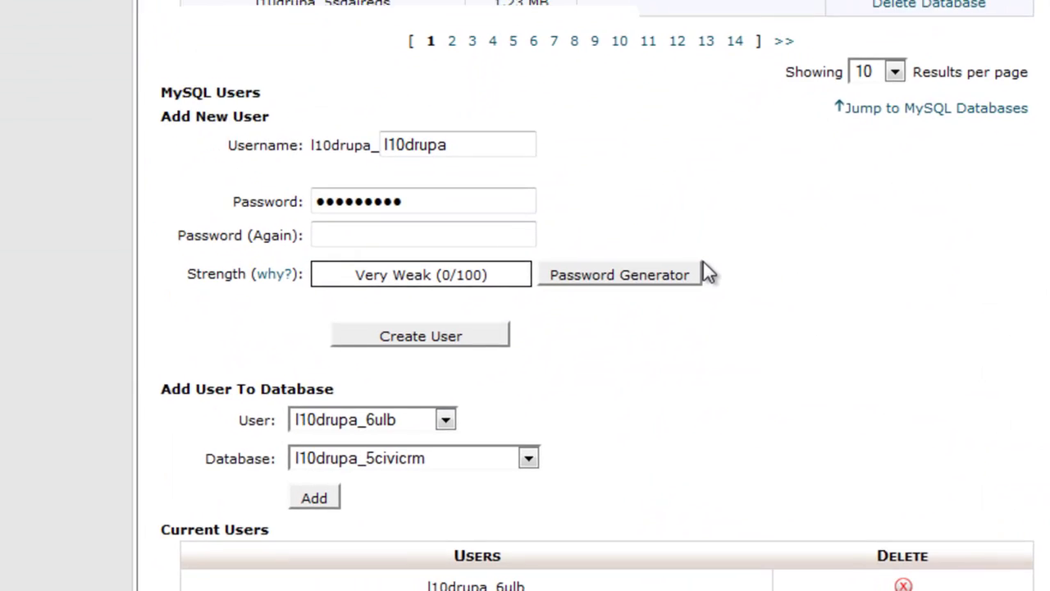
pyautogui.click(447, 277)
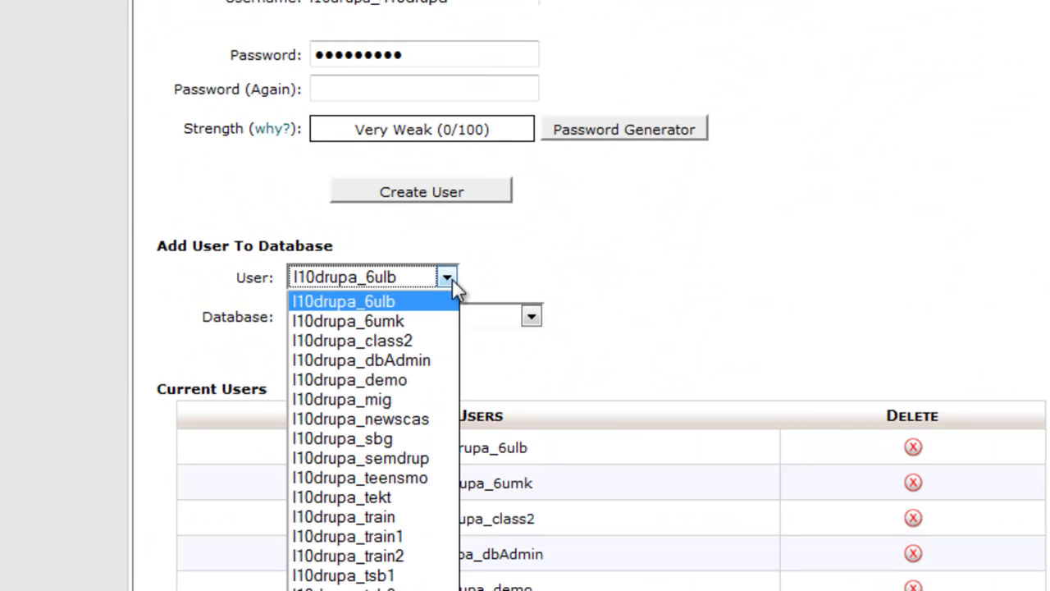
pyautogui.click(403, 378)
pyautogui.click(532, 316)
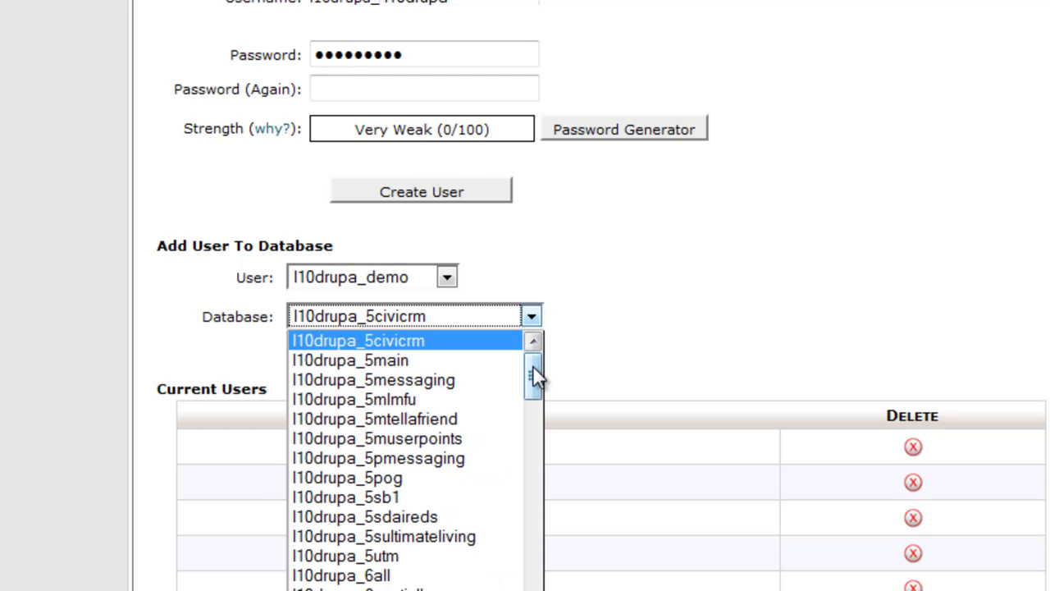
pyautogui.moveTo(533, 365); pyautogui.dragTo(533, 539)
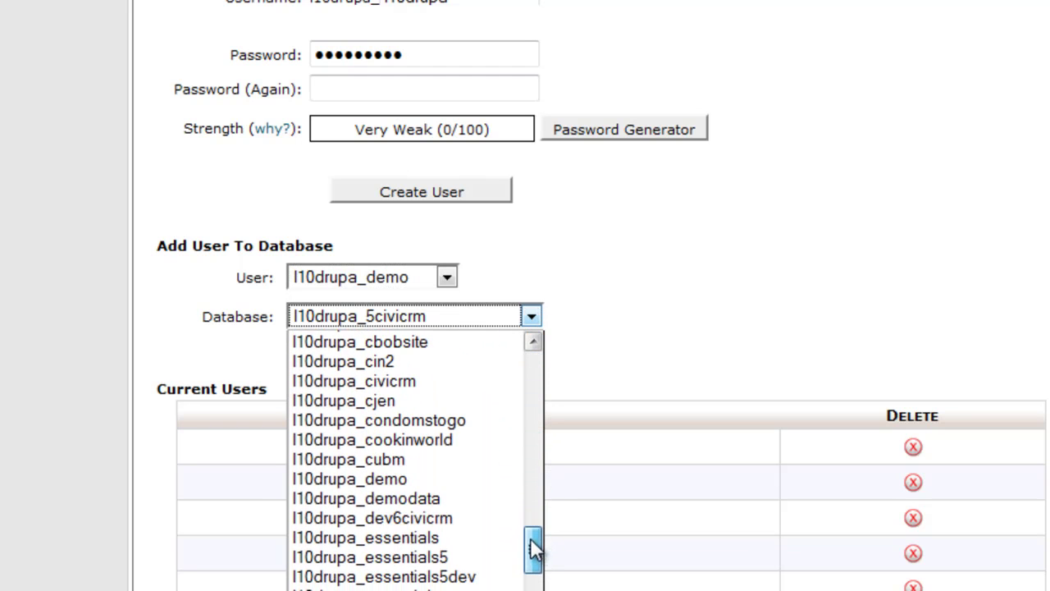
pyautogui.click(426, 502)
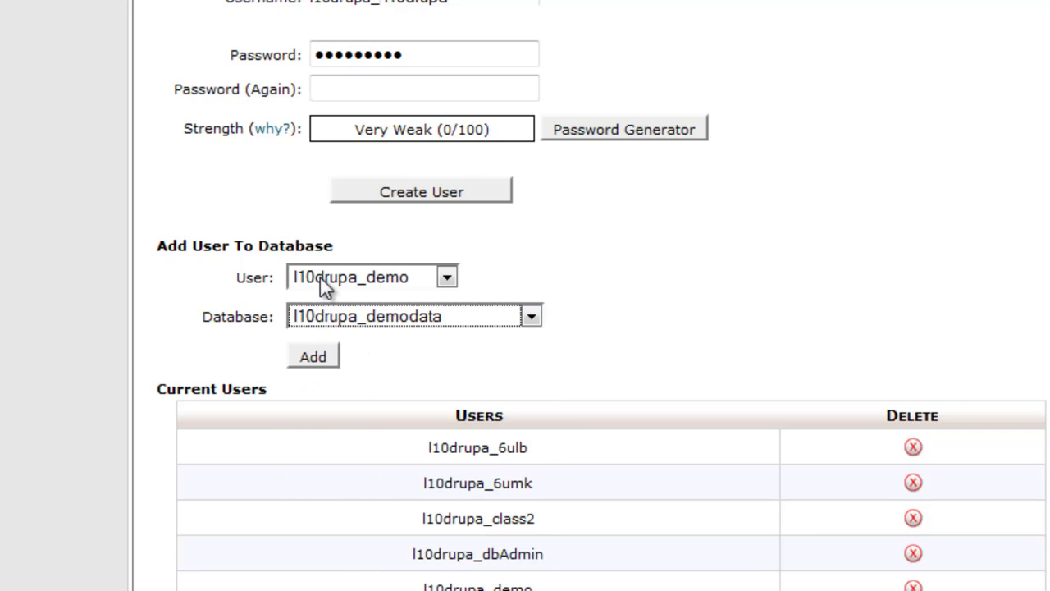
pyautogui.click(320, 357)
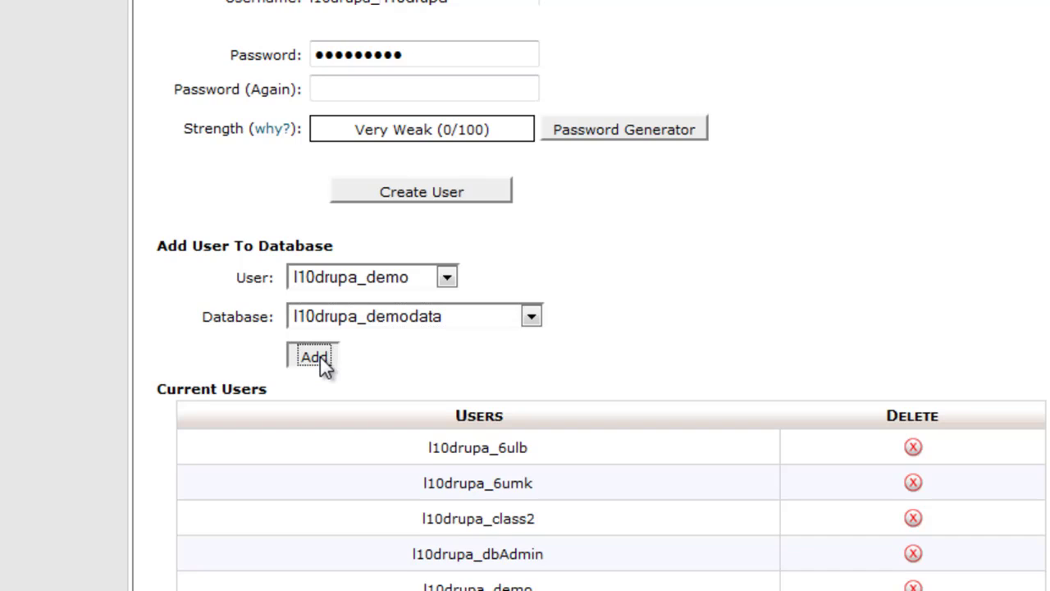
pyautogui.click(424, 123)
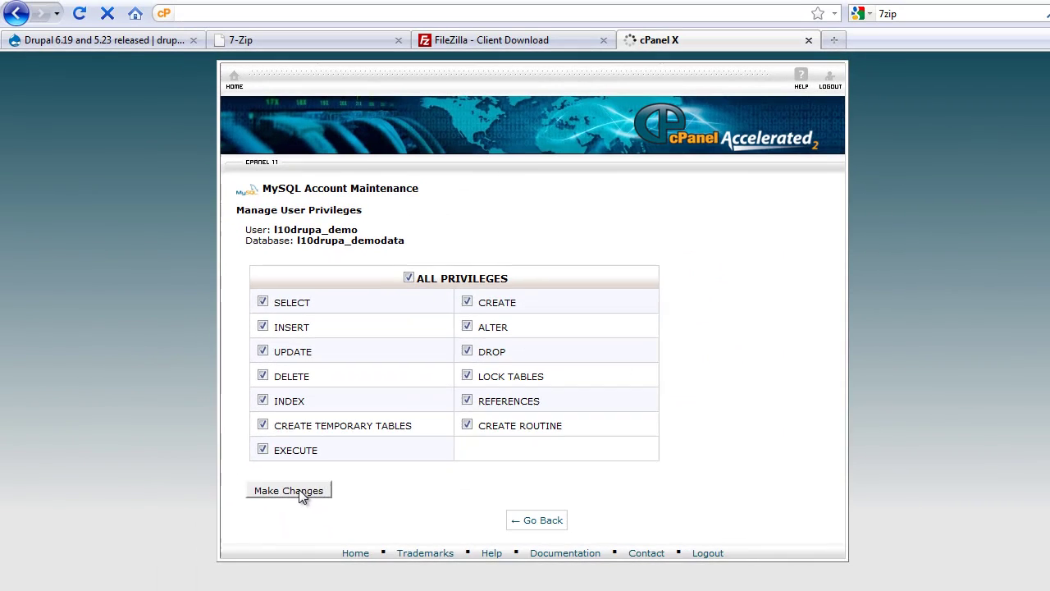
pyautogui.click(262, 447)
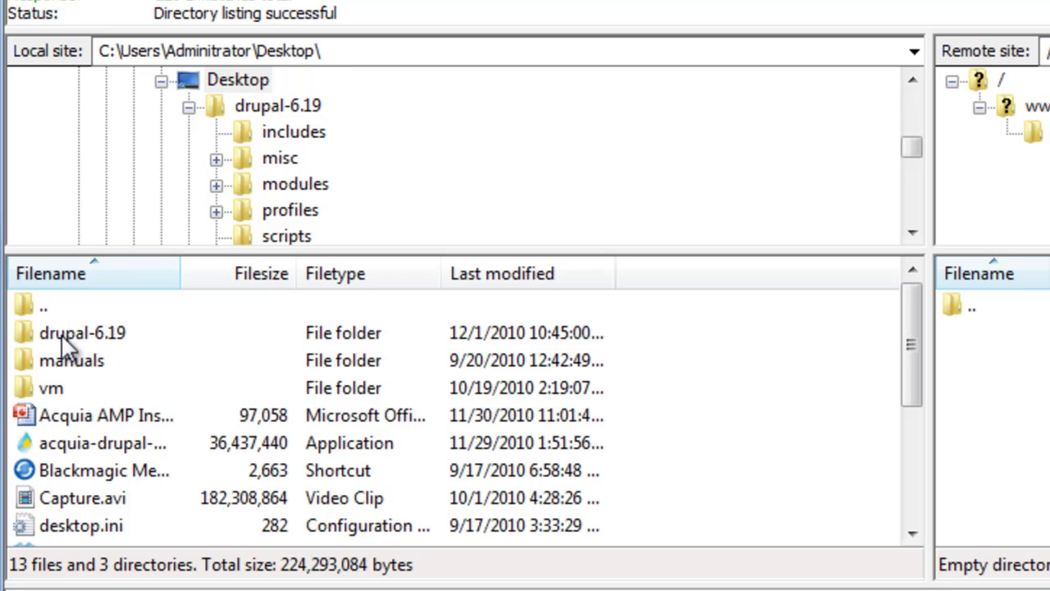
# - Upload all contents of the local drupal-6.19 folder to the remote install_demo folder
pyautogui.doubleClick(61, 333)
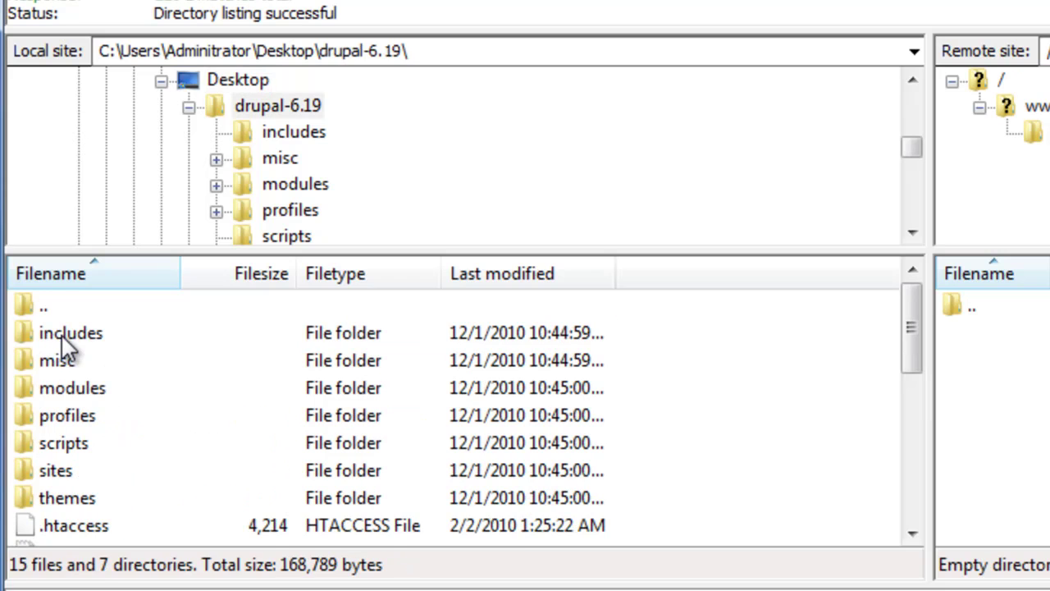
pyautogui.click(123, 343)
pyautogui.hotkey('ctrl', 'a')
pyautogui.moveTo(33, 320)
pyautogui.mouseDown()
pyautogui.moveTo(19, 318)
pyautogui.moveTo(639, 340)
pyautogui.mouseUp()
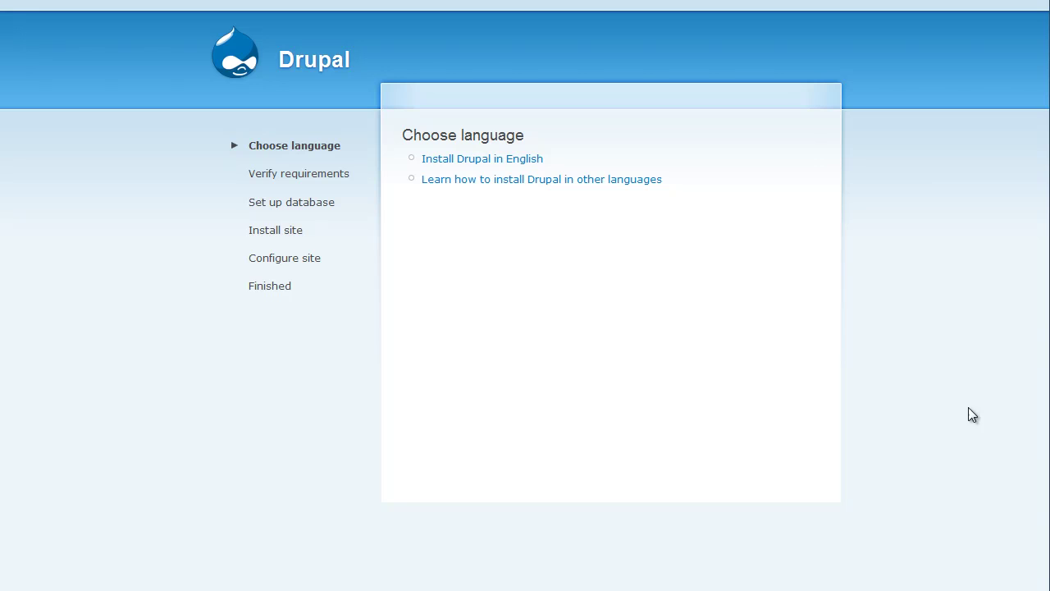
# - Choose English installation and submit database settings for l10drupa_demodata
pyautogui.click(510, 160)
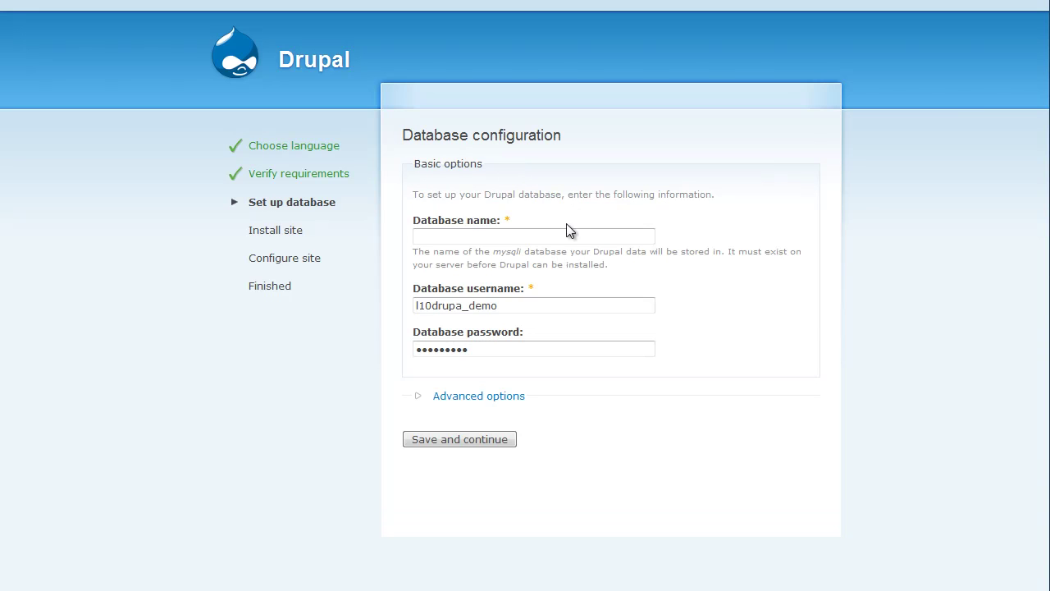
pyautogui.click(503, 238)
pyautogui.click(497, 237)
pyautogui.click(492, 253)
pyautogui.click(477, 439)
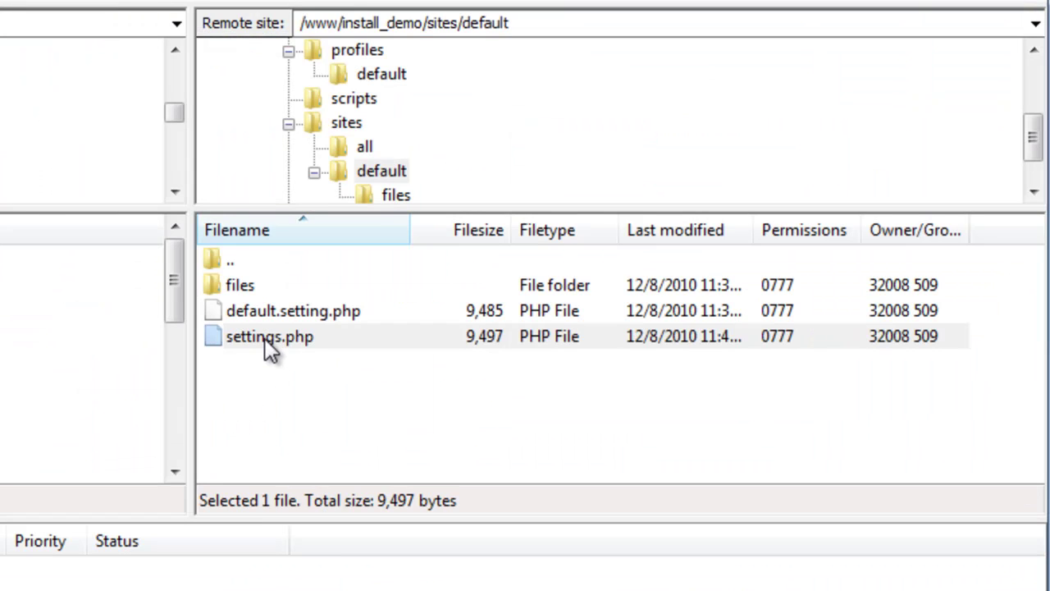
# - Set settings.php permissions on the server to 644
pyautogui.rightClick(265, 341)
pyautogui.click(279, 588)
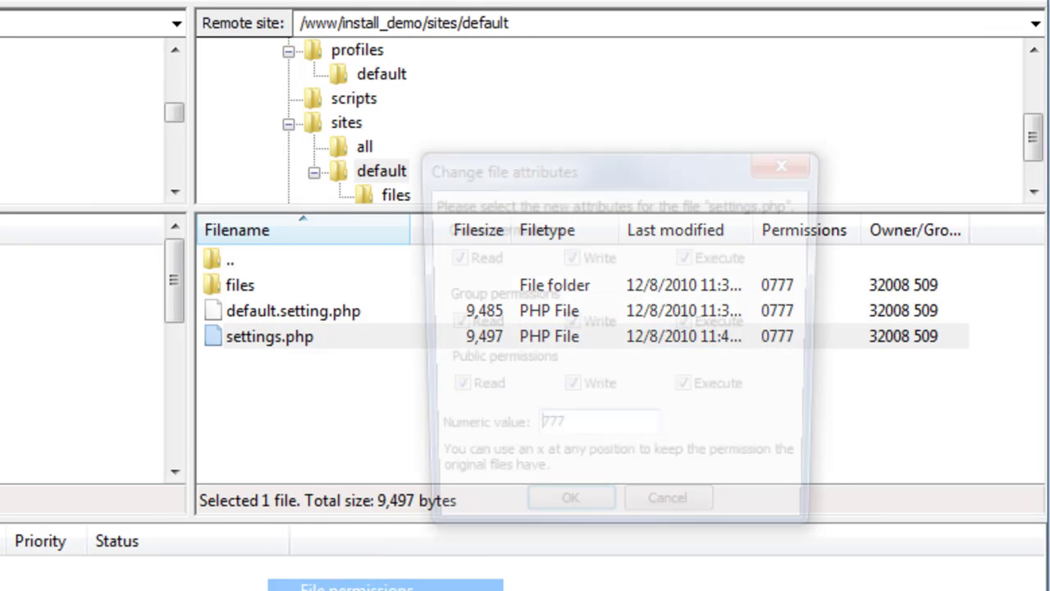
pyautogui.moveTo(558, 433); pyautogui.dragTo(505, 429)
pyautogui.write('6')
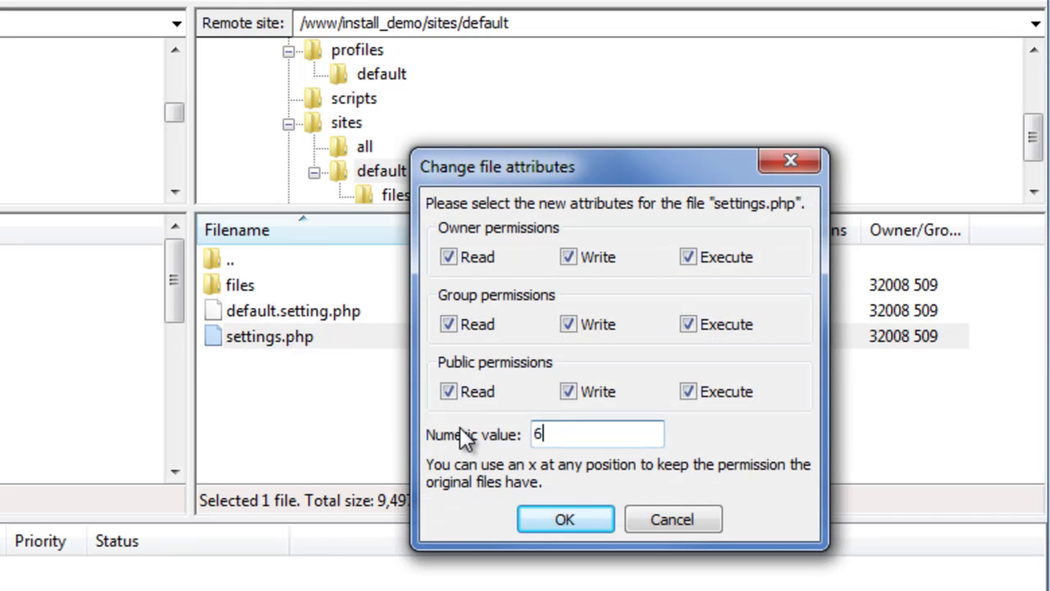
pyautogui.write('44')
pyautogui.click(566, 520)
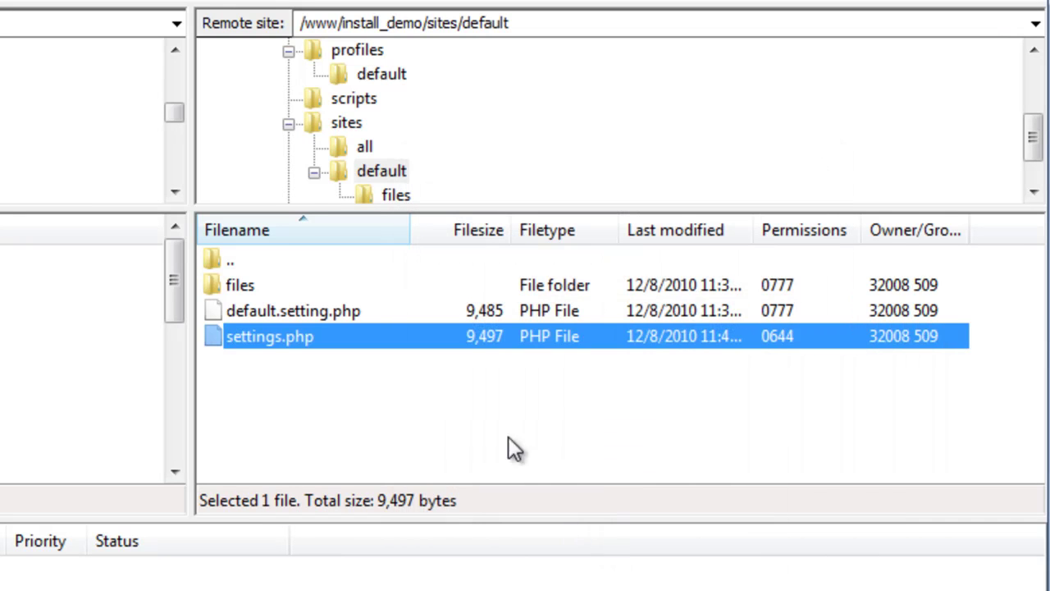
# - Set the files folder permissions on the server to 644
pyautogui.rightClick(222, 284)
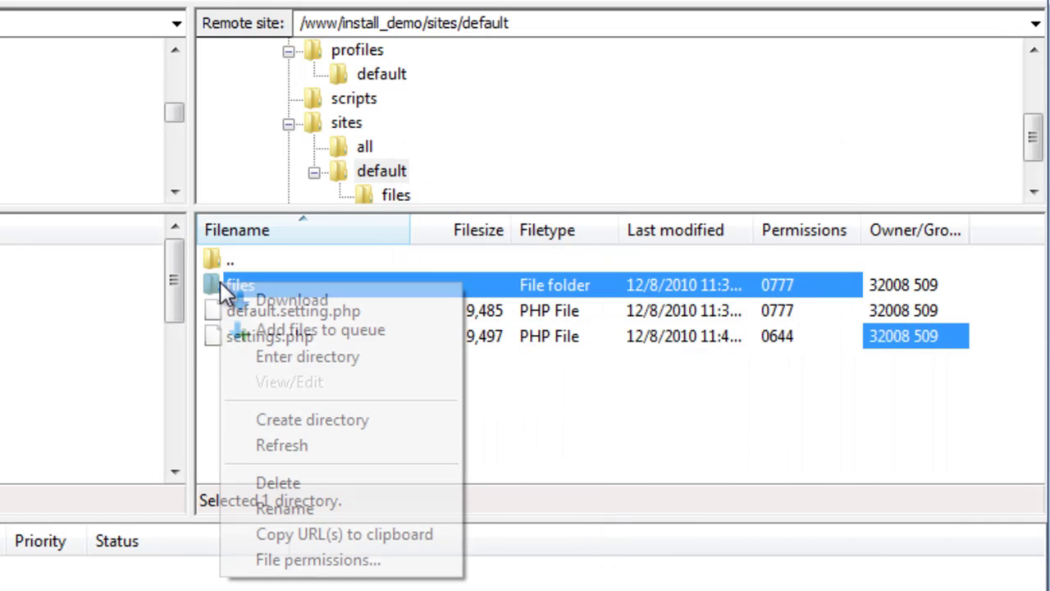
pyautogui.click(309, 561)
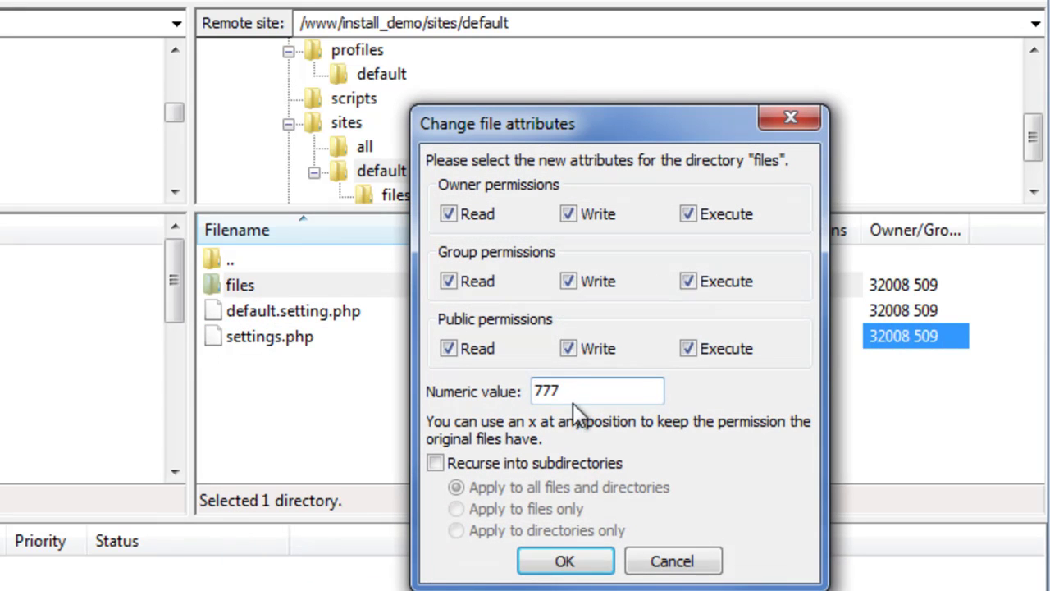
pyautogui.moveTo(574, 392); pyautogui.dragTo(482, 390)
pyautogui.write('644')
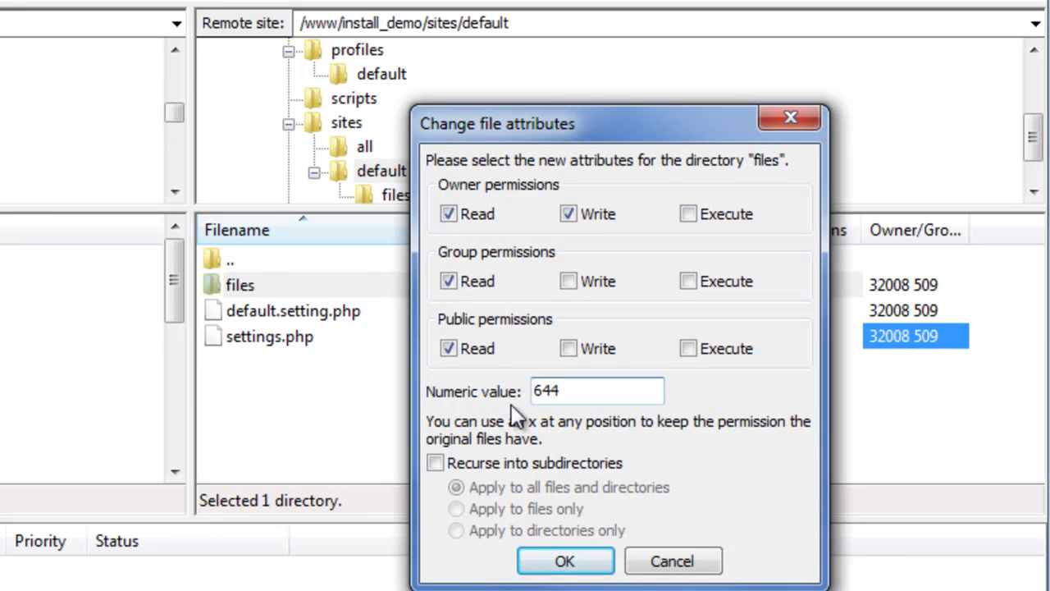
pyautogui.click(558, 560)
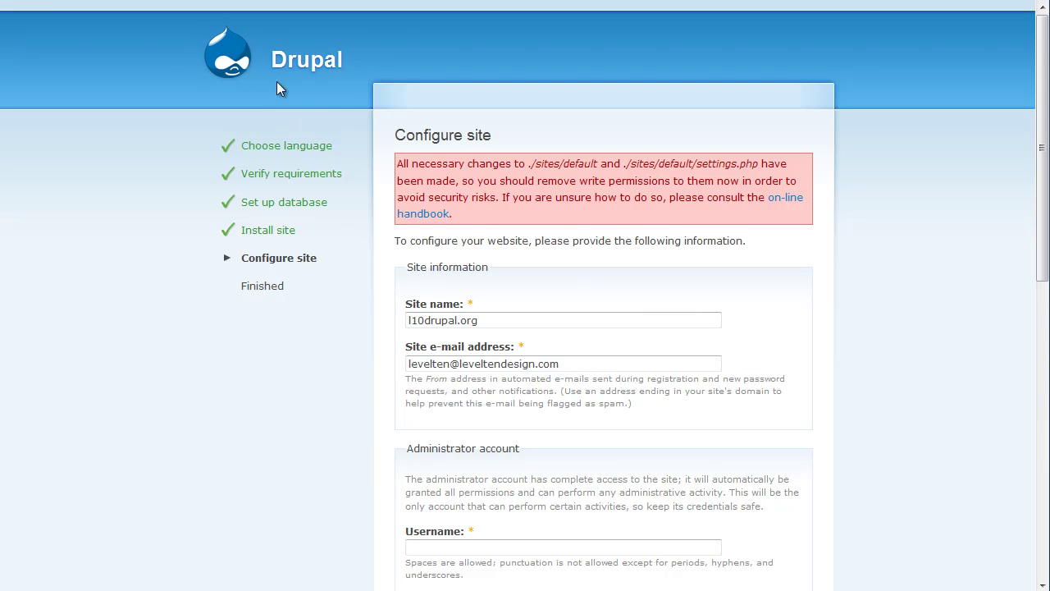
# - Reload the Configure site page, resending the data, and rename the site to Demo Site
pyautogui.click(115, 3)
pyautogui.click(502, 294)
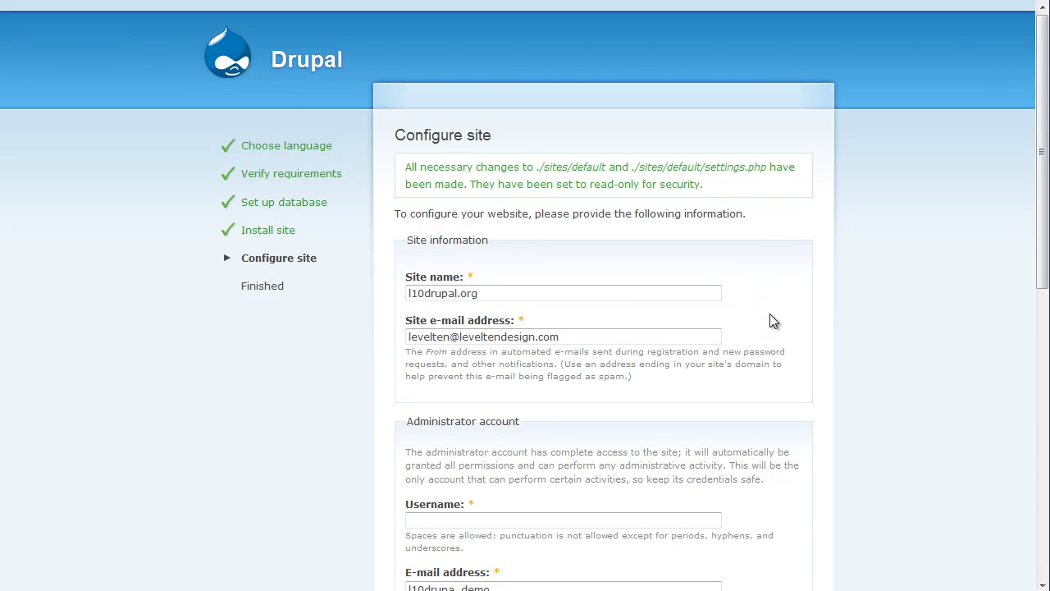
pyautogui.scroll(-2, 614, 351)
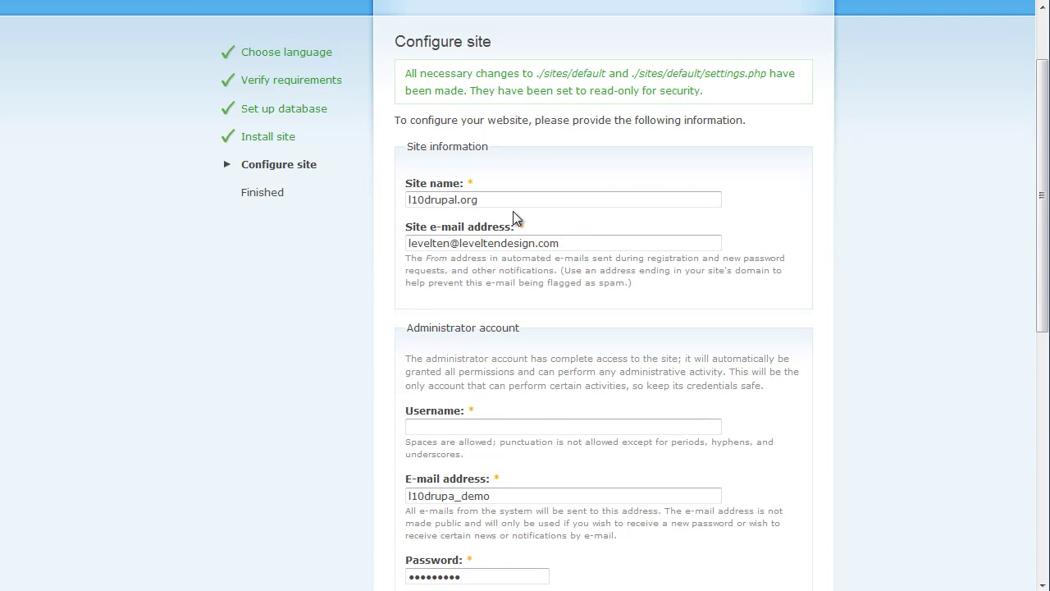
pyautogui.scroll(-2, 513, 211)
pyautogui.moveTo(493, 106); pyautogui.dragTo(407, 106)
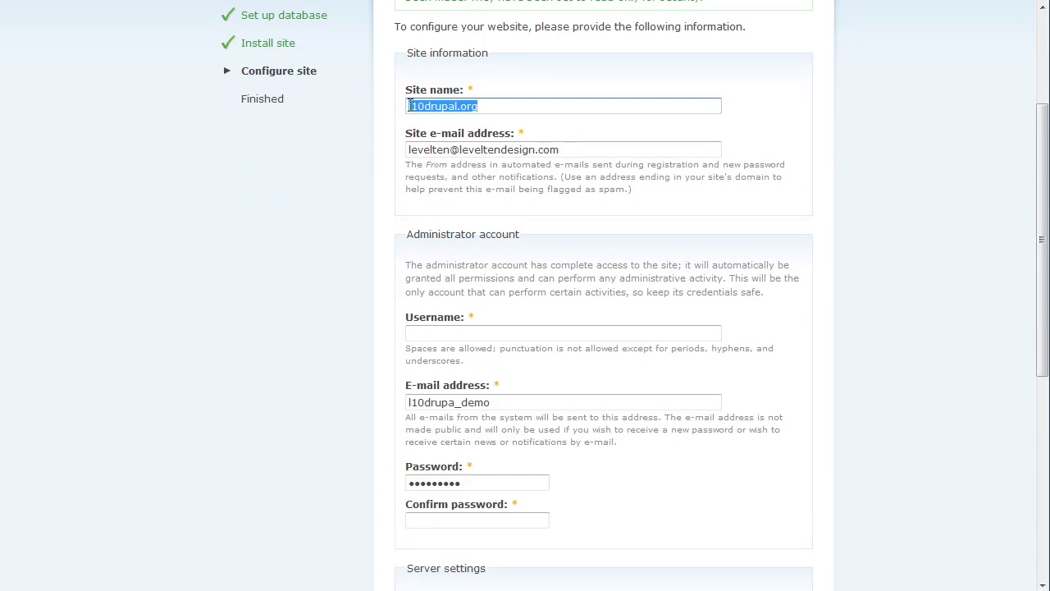
pyautogui.write('De')
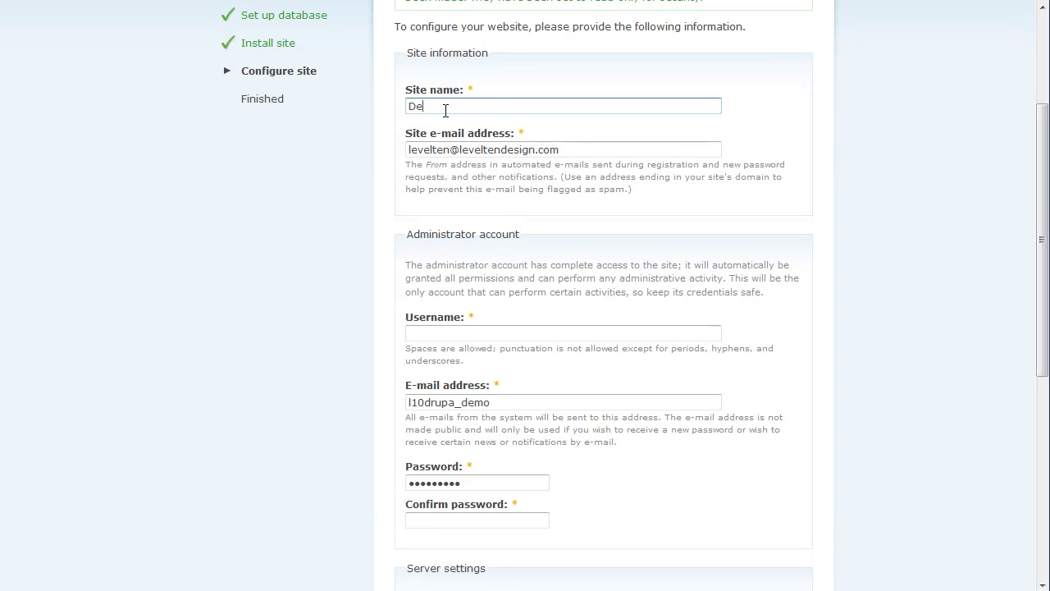
pyautogui.write('mo Site')
pyautogui.scroll(-2, 533, 263)
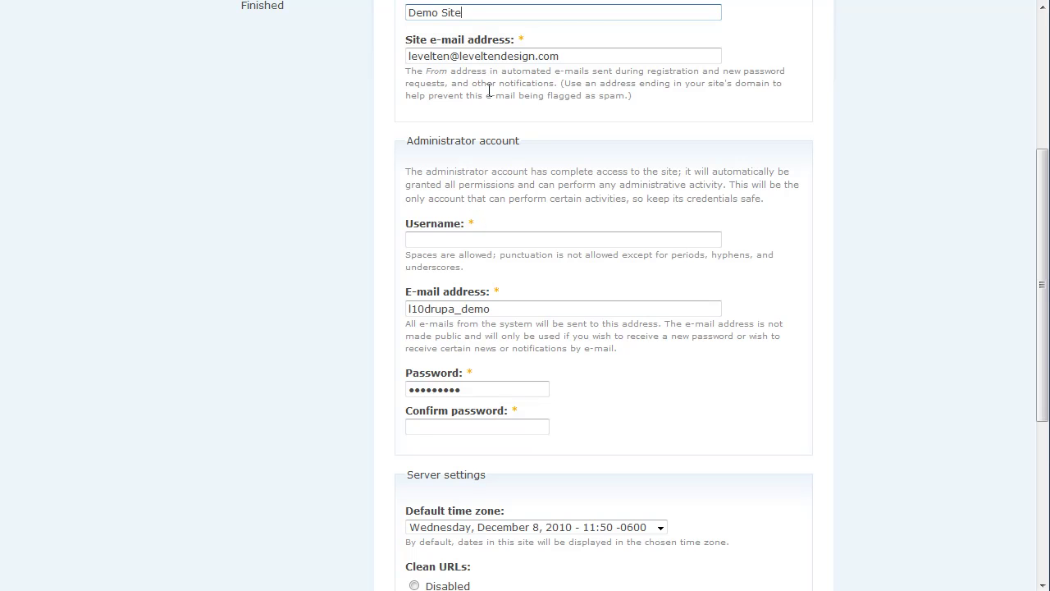
# - Clear the trial username and paste the site e-mail into the administrator E-mail address
pyautogui.click(508, 246)
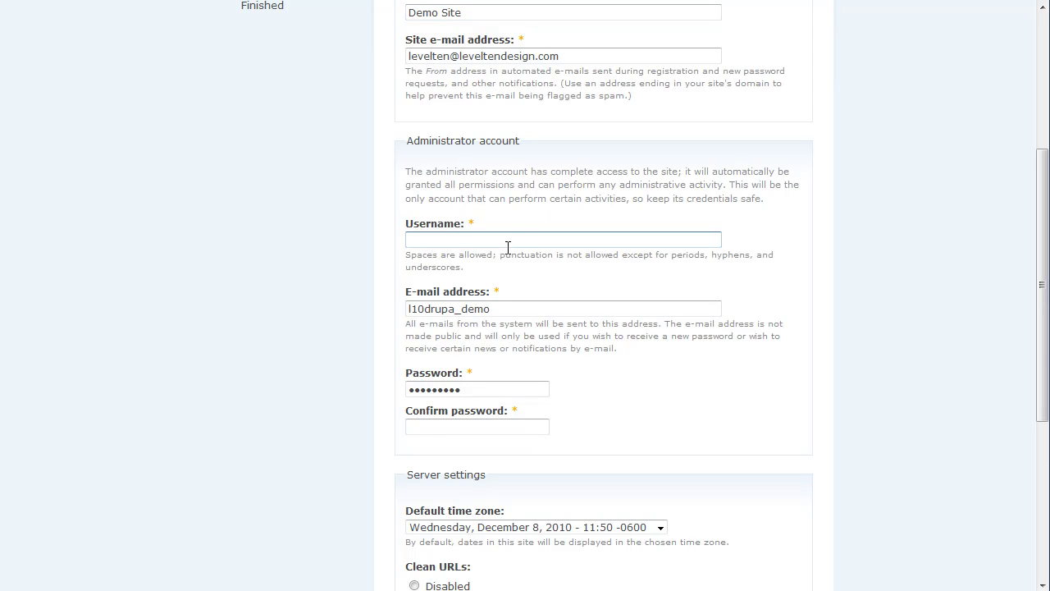
pyautogui.write('superuser')
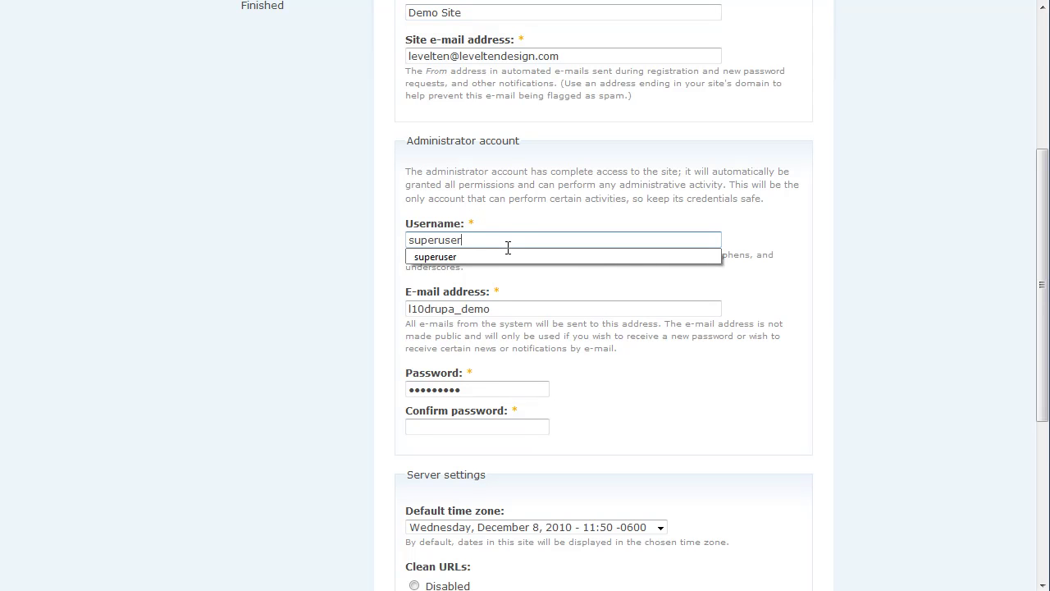
pyautogui.moveTo(495, 240); pyautogui.dragTo(395, 241)
pyautogui.press('BackSpace')
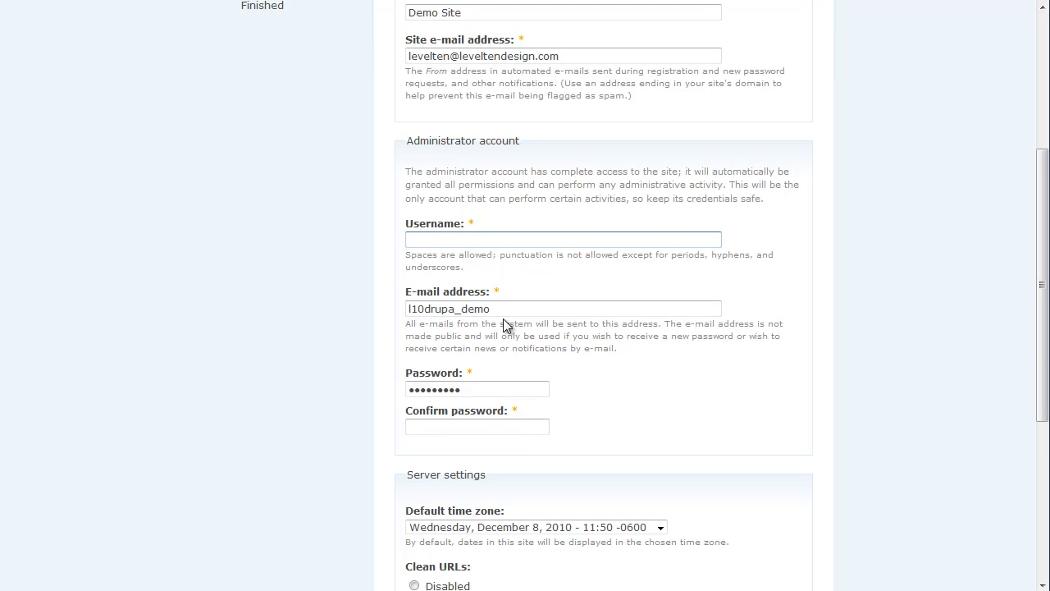
pyautogui.moveTo(566, 56); pyautogui.dragTo(361, 51)
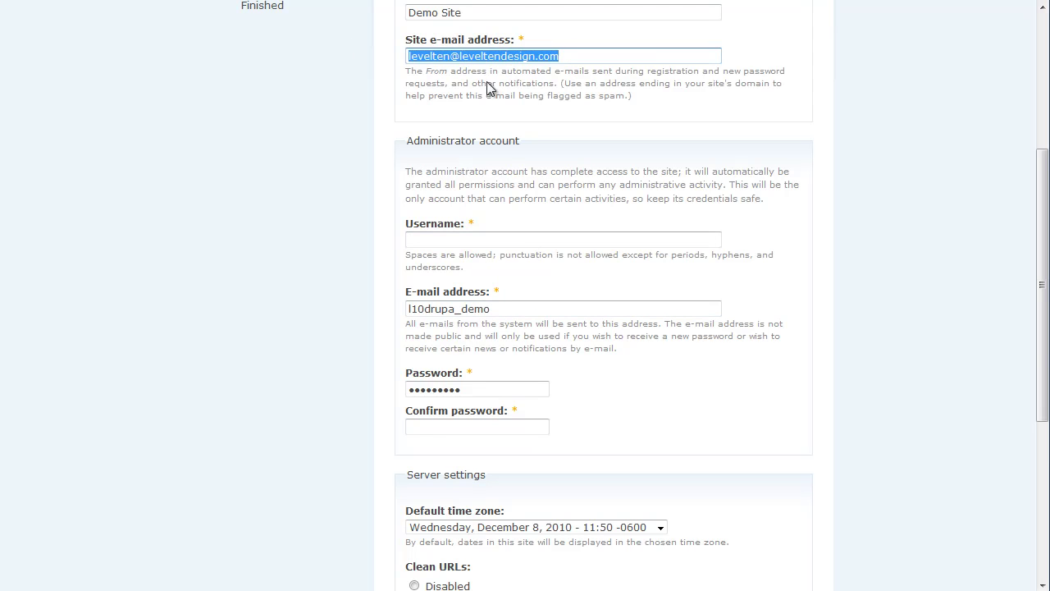
pyautogui.hotkey('ctrl', 'c')
pyautogui.moveTo(524, 309); pyautogui.dragTo(285, 307)
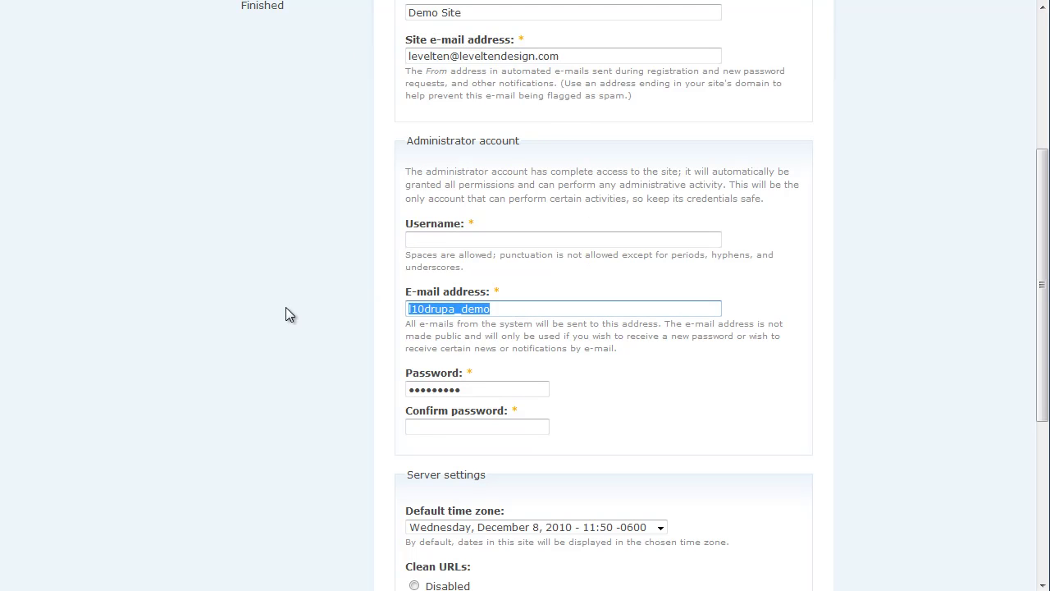
pyautogui.hotkey('ctrl', 'v')
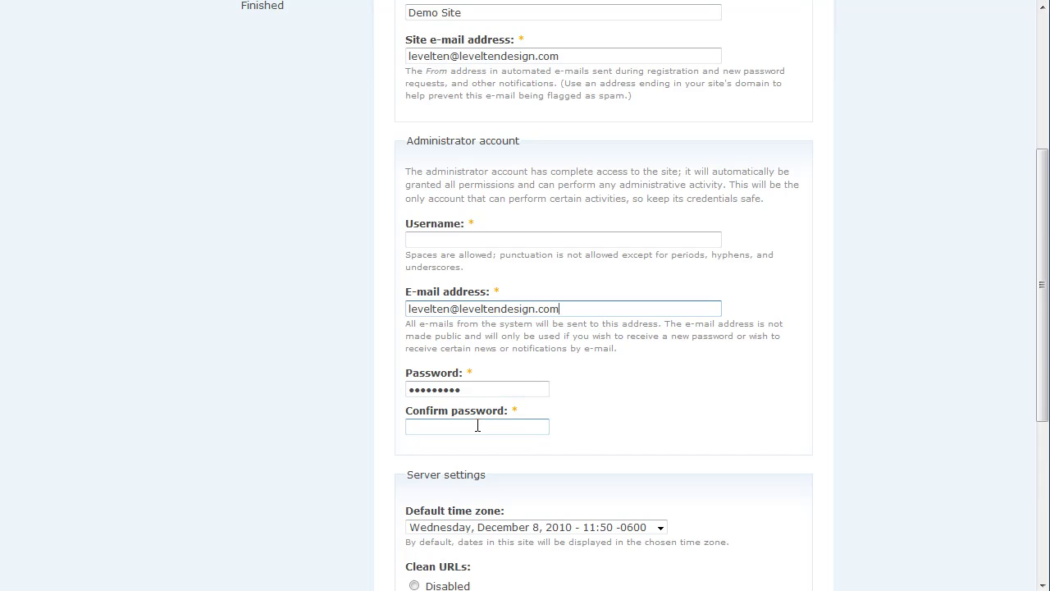
# - Enter and confirm the administrator password
pyautogui.scroll(-2, 477, 425)
pyautogui.scroll(3, 475, 424)
pyautogui.scroll(-2, 475, 453)
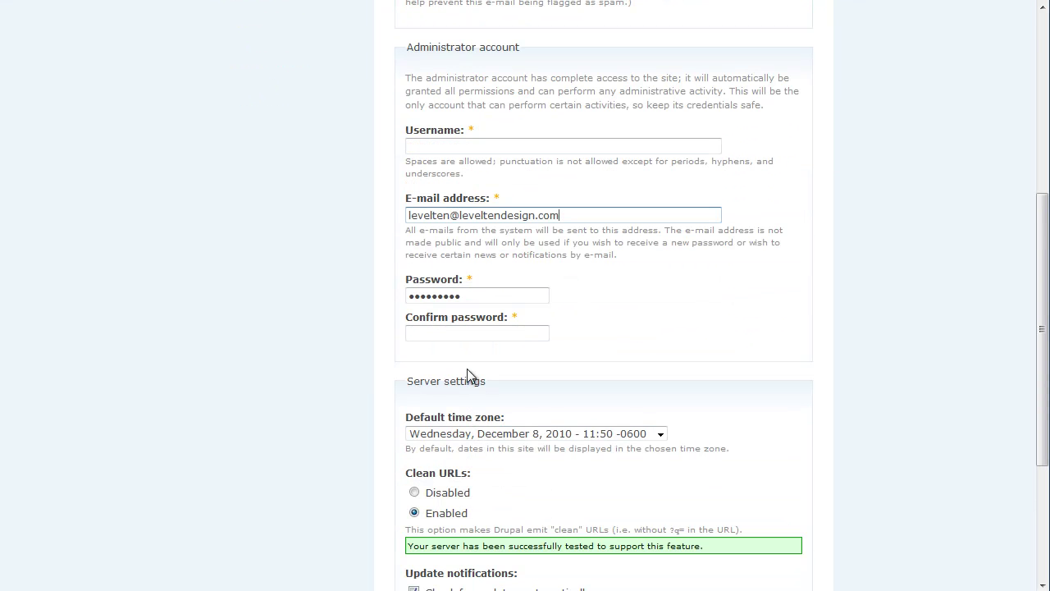
pyautogui.moveTo(492, 296); pyautogui.dragTo(338, 290)
pyautogui.write('ad')
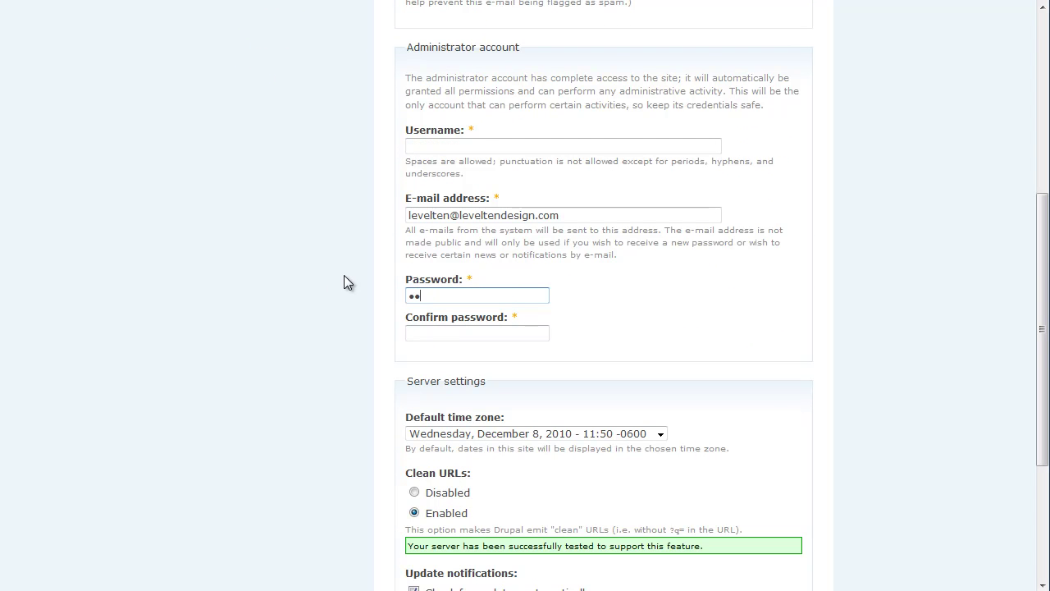
pyautogui.press('BackSpace')
pyautogui.press('BackSpace')
pyautogui.press('Tab')
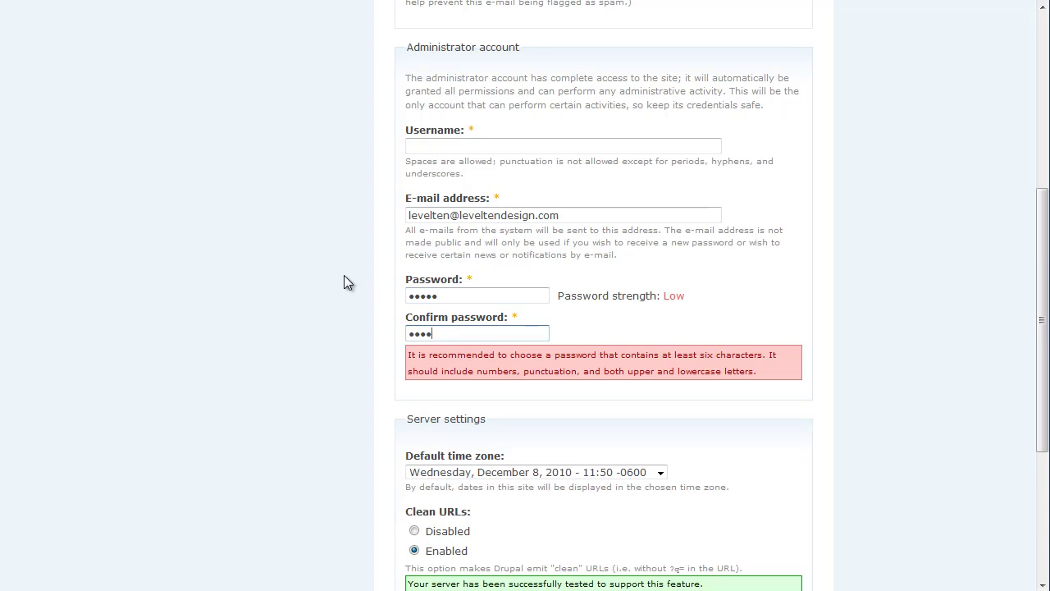
# - Set the administrator username to superuser
pyautogui.click(541, 149)
pyautogui.write('s')
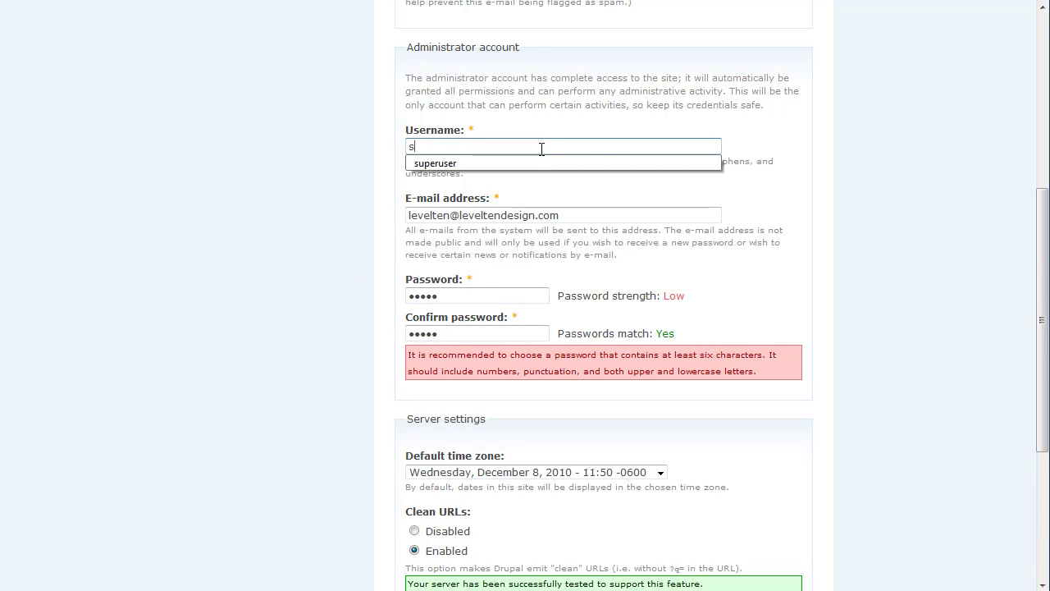
pyautogui.write('up')
pyautogui.press('Down')
pyautogui.press('Return')
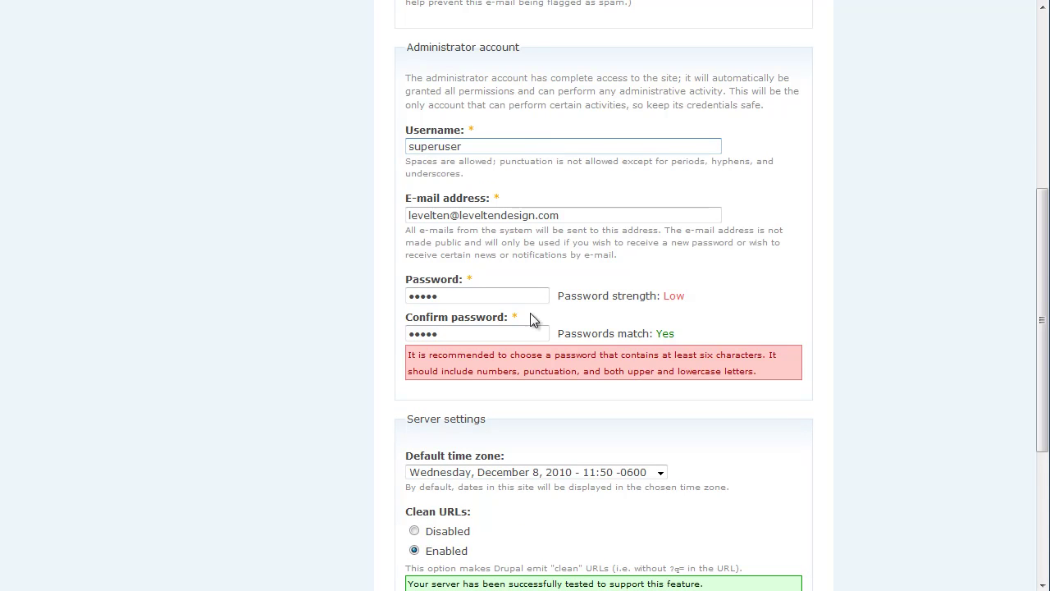
pyautogui.press('Tab')
pyautogui.press('Tab')
pyautogui.press('Tab')
pyautogui.scroll(-5, 783, 321)
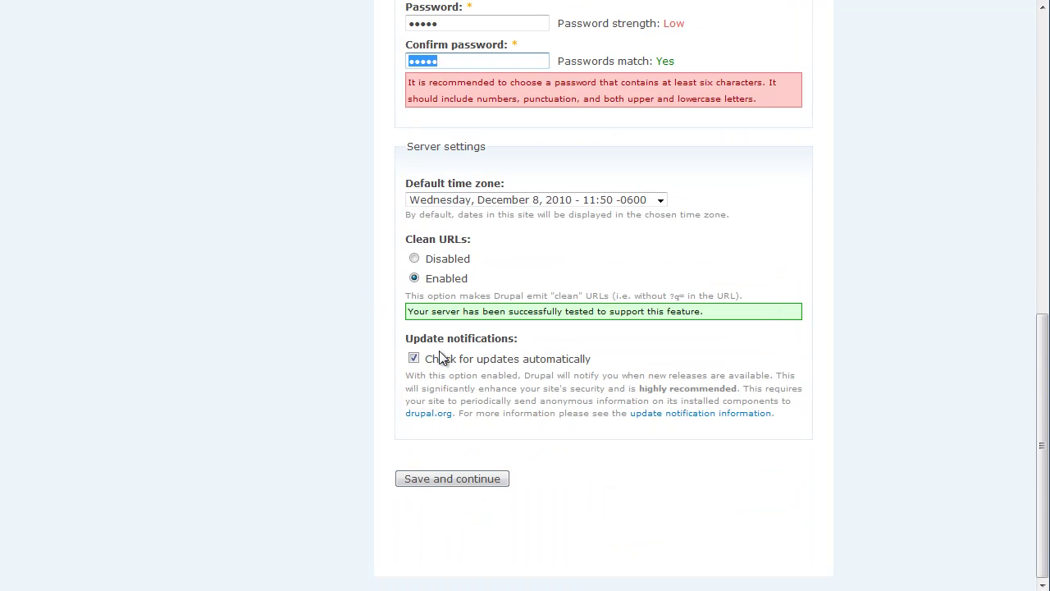
# - Submit the site configuration and open the new Demo Site's 'Welcome to your new Drupal website' page
pyautogui.click(453, 478)
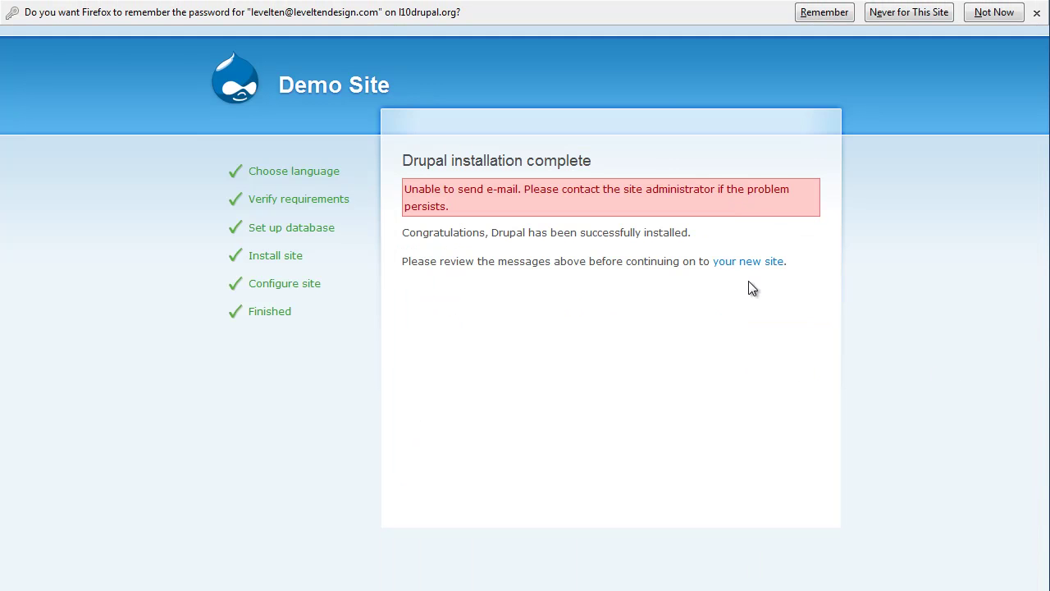
pyautogui.click(753, 261)
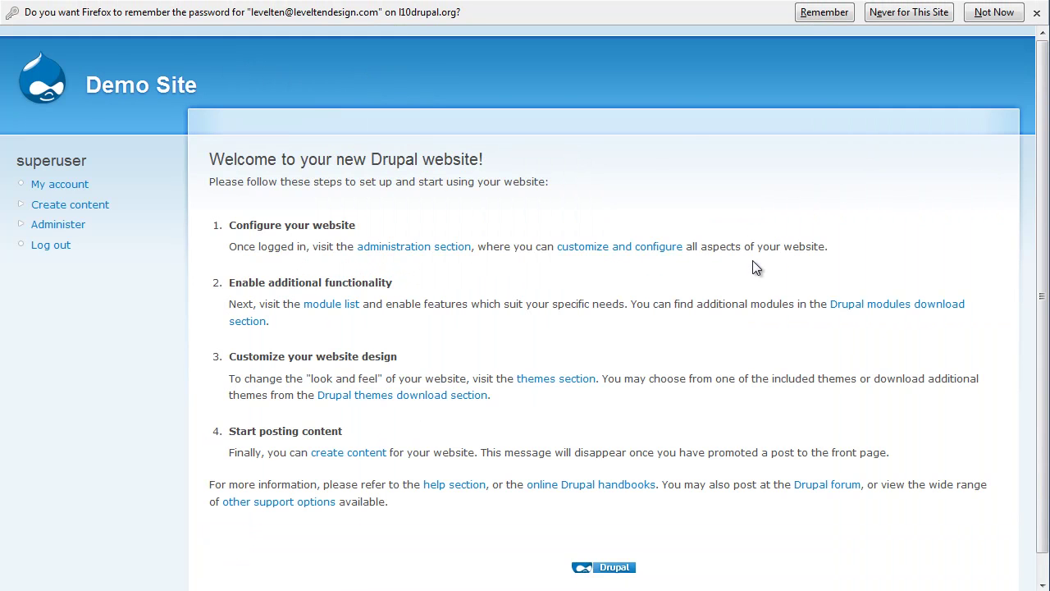